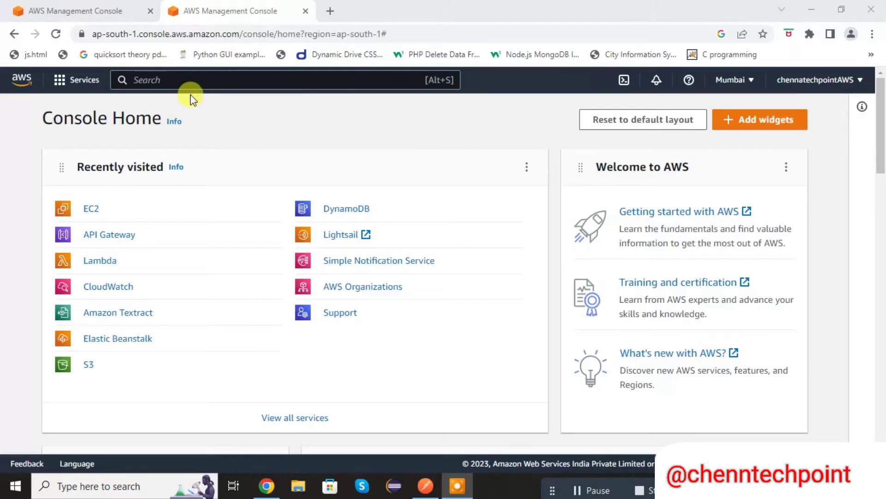
- Search the AWS console for the API Gateway service and open it
left_click(216, 80)
type("api")
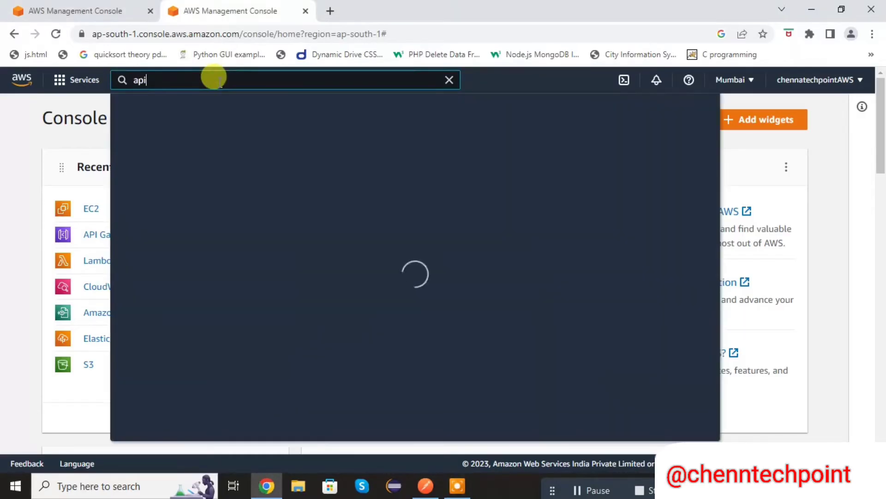
type("g")
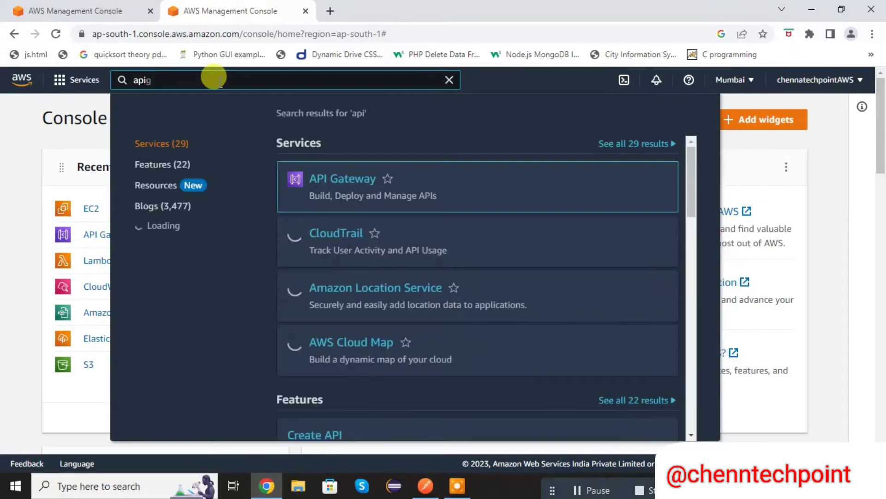
left_click(353, 181)
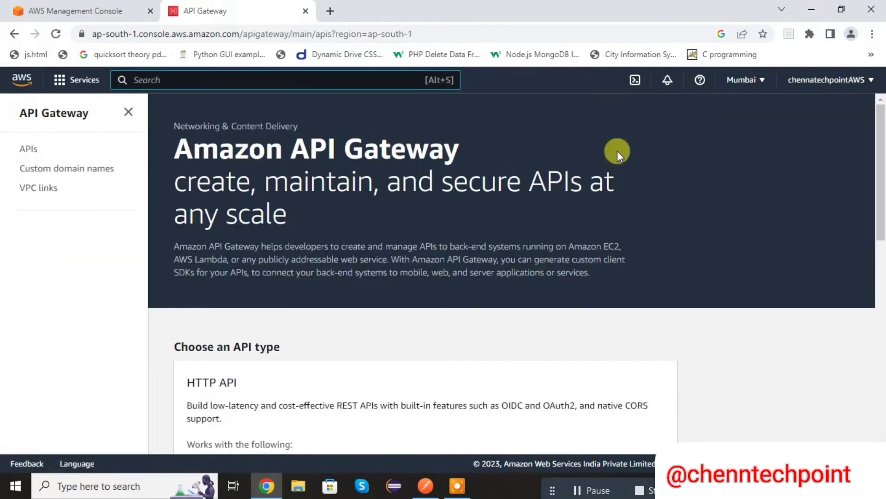
- Start building a public REST API and dismiss the introductory first-API message
left_click_drag(879, 110, 882, 286)
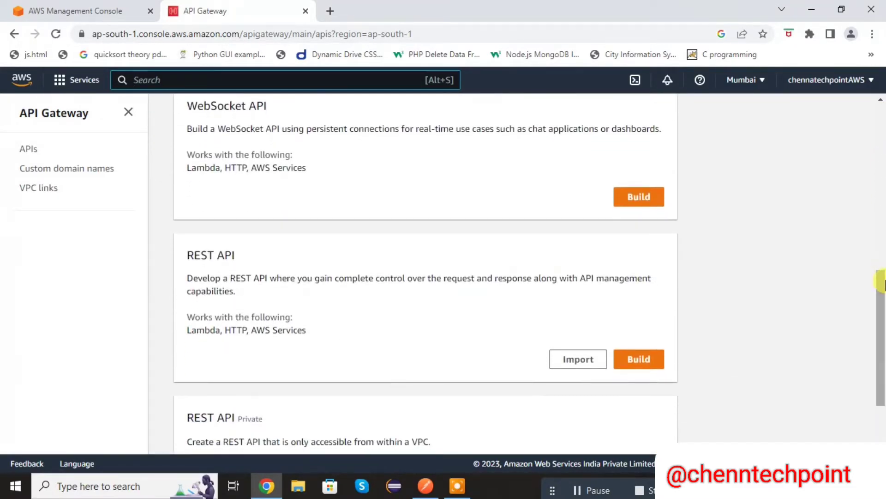
left_click(636, 360)
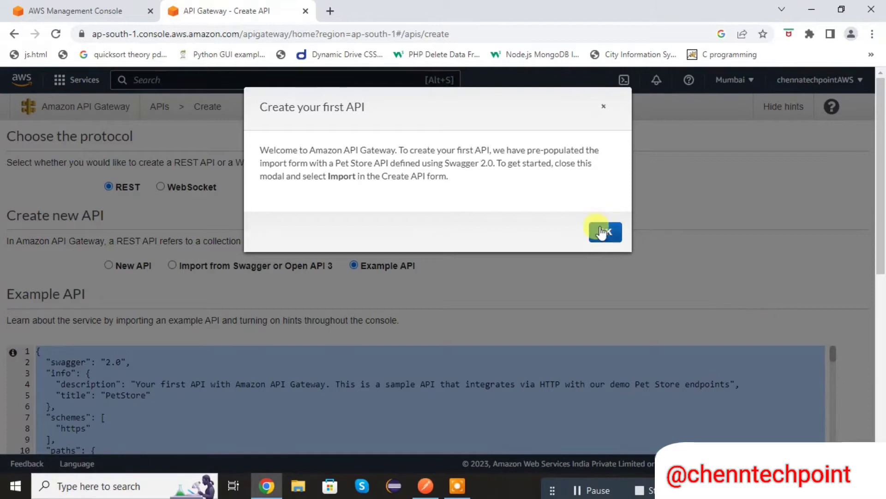
left_click(605, 232)
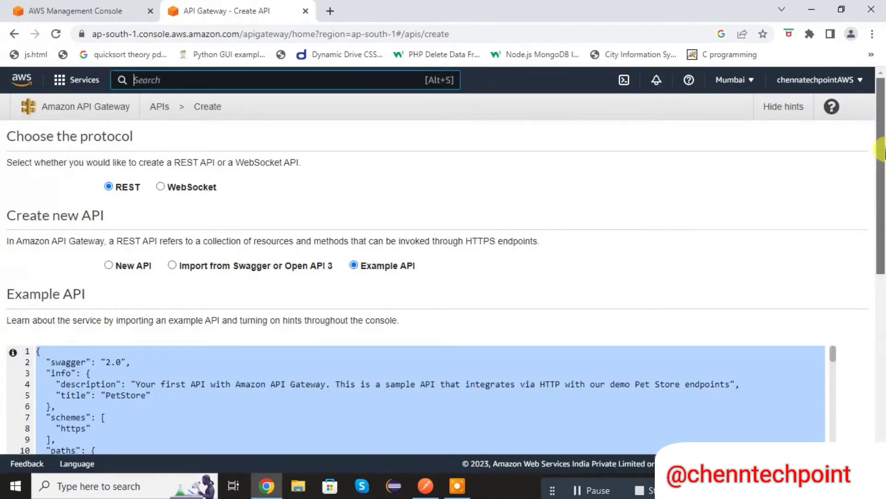
- Create a new REST API named rest_demo with the description rest_demo and the Regional endpoint type
scroll(883, 152, "down", 1)
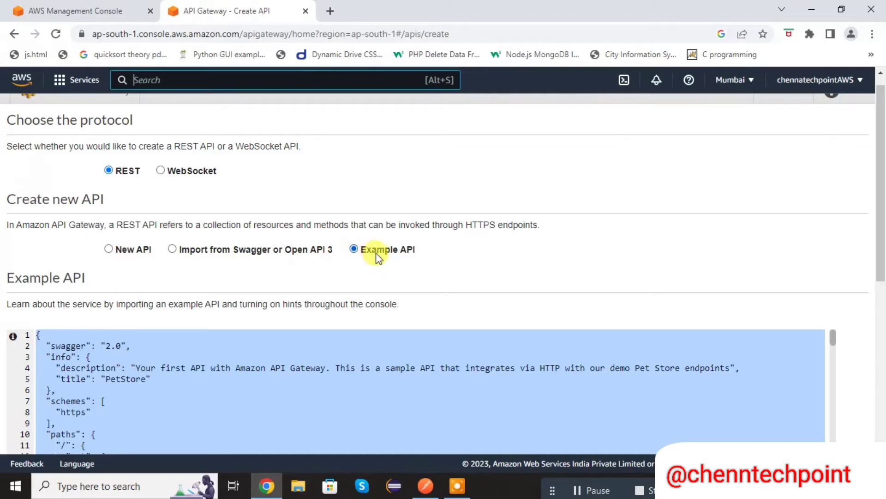
mouse_move(881, 194)
left_mouse_down()
mouse_move(882, 282)
mouse_move(882, 178)
left_mouse_up()
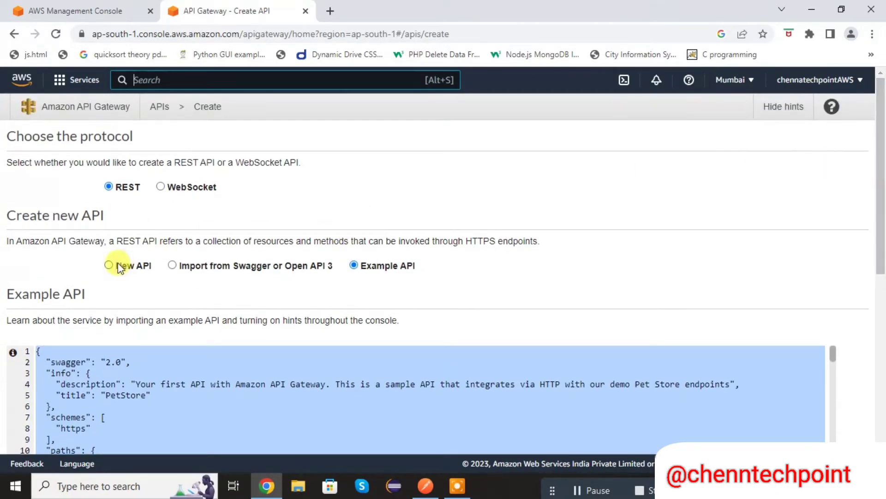
left_click(109, 265)
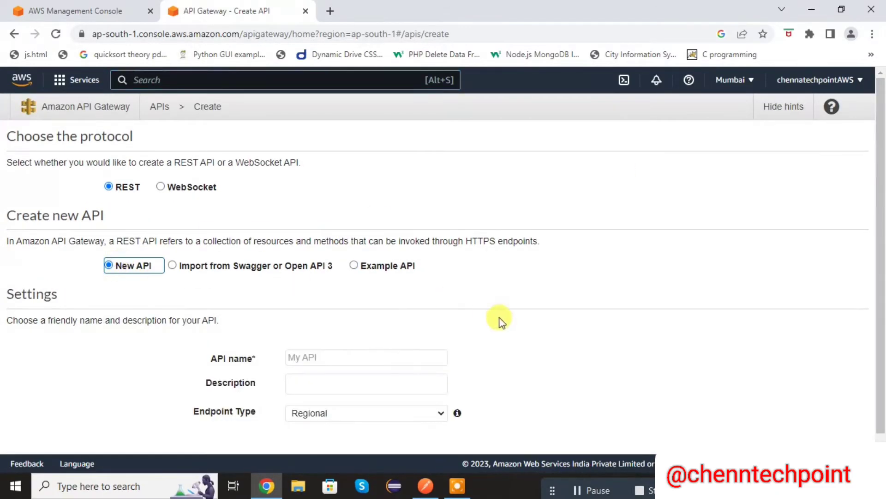
left_click(346, 355)
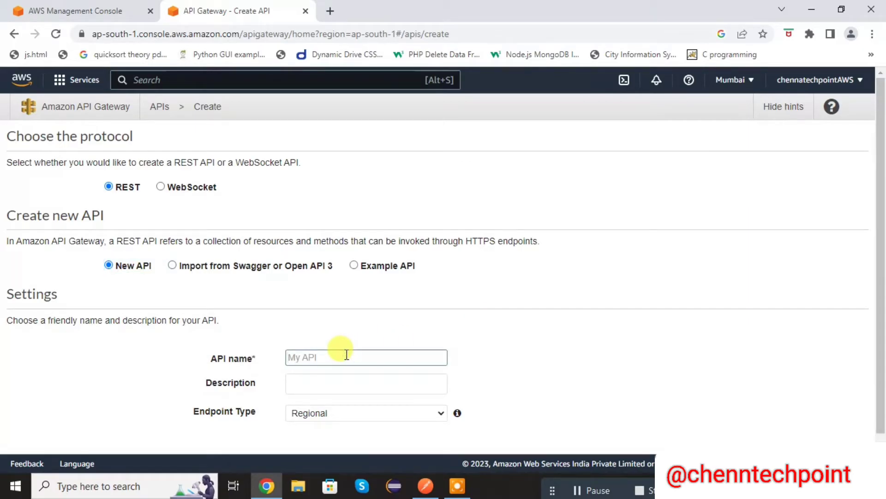
type("rest_deo")
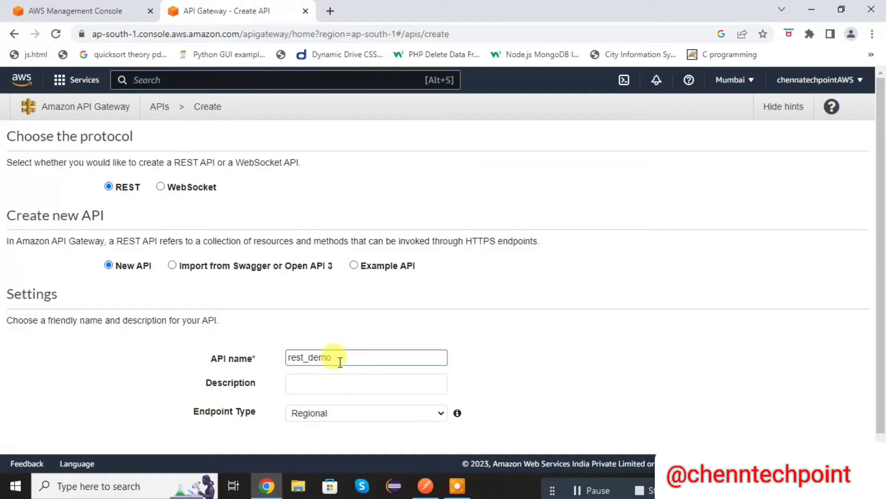
left_click_drag(336, 358, 280, 364)
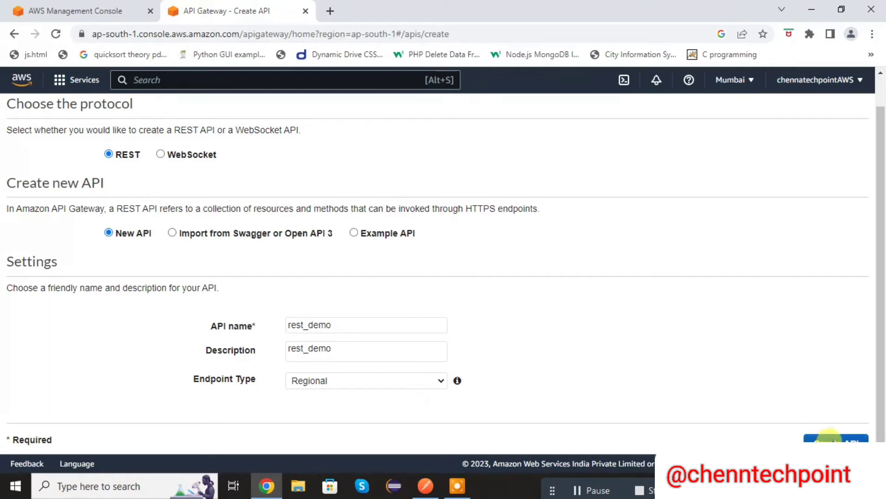
left_click(831, 438)
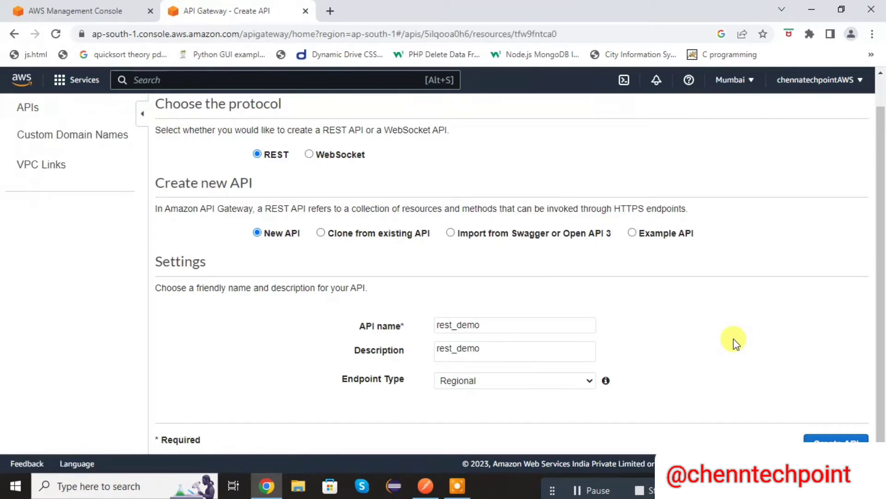
- Create a child resource named rest_demo under the root path with API Gateway CORS enabled
left_click(267, 141)
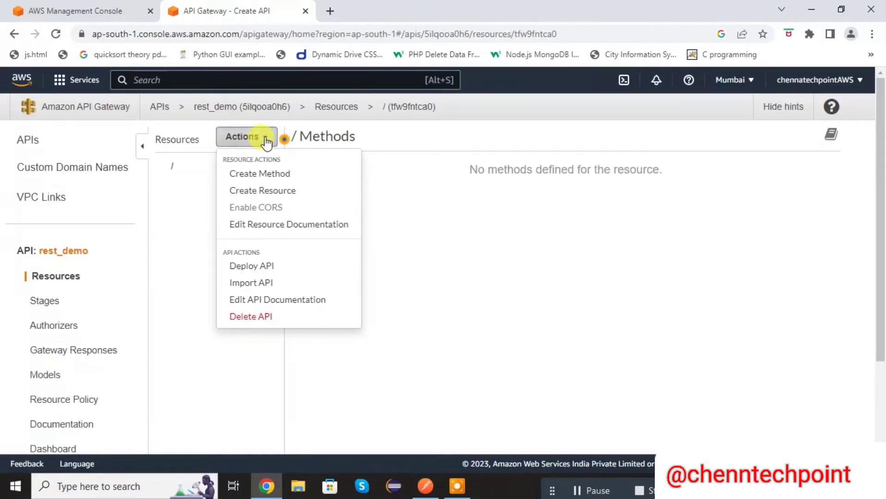
left_click(264, 191)
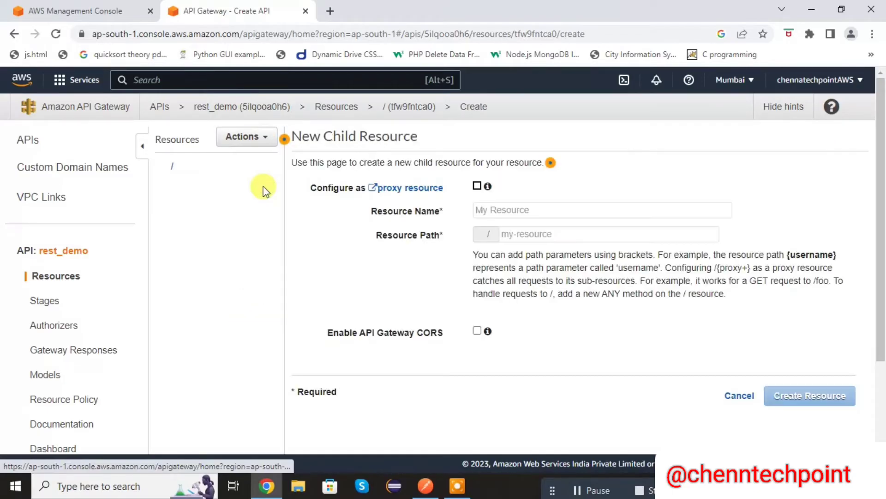
left_click(508, 209)
type("rest_")
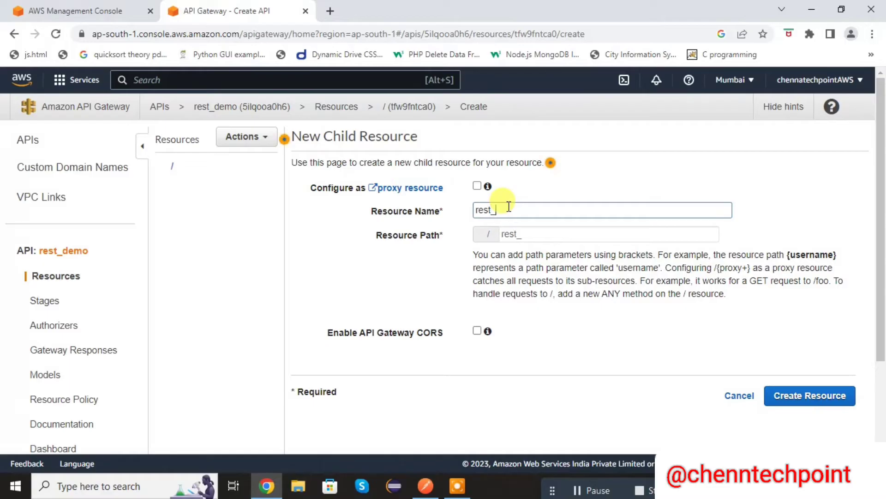
type("demo")
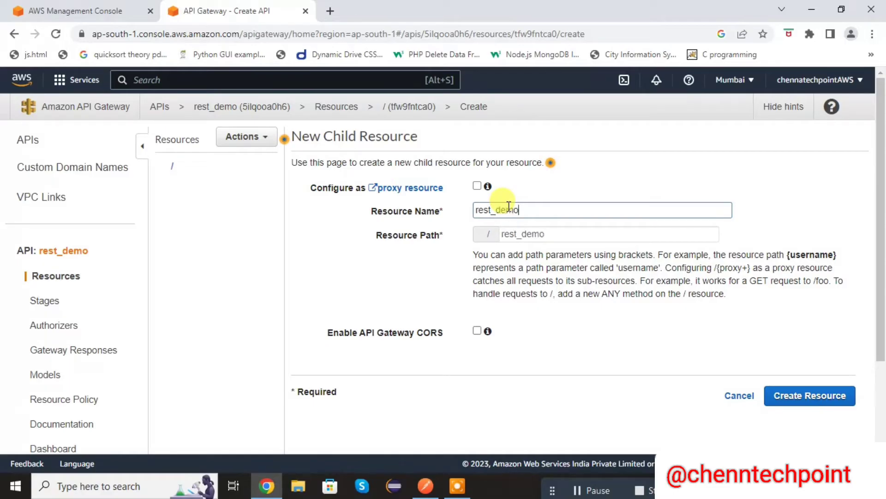
left_click(476, 330)
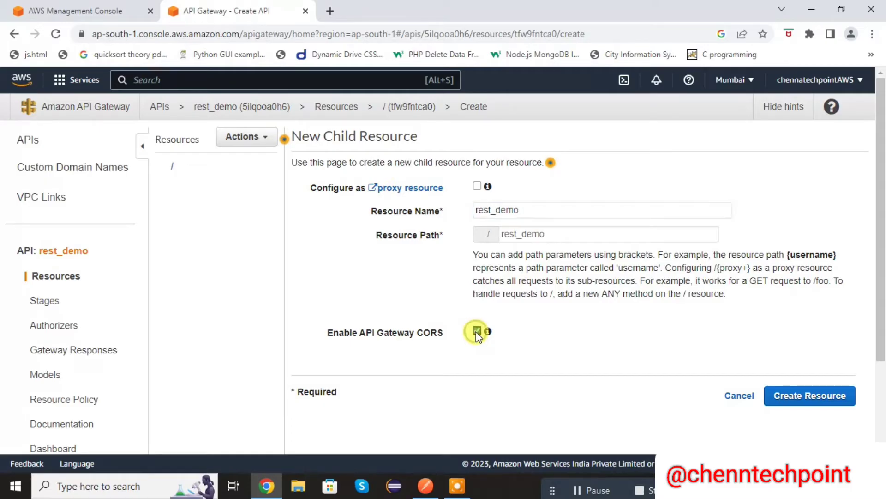
left_click(793, 405)
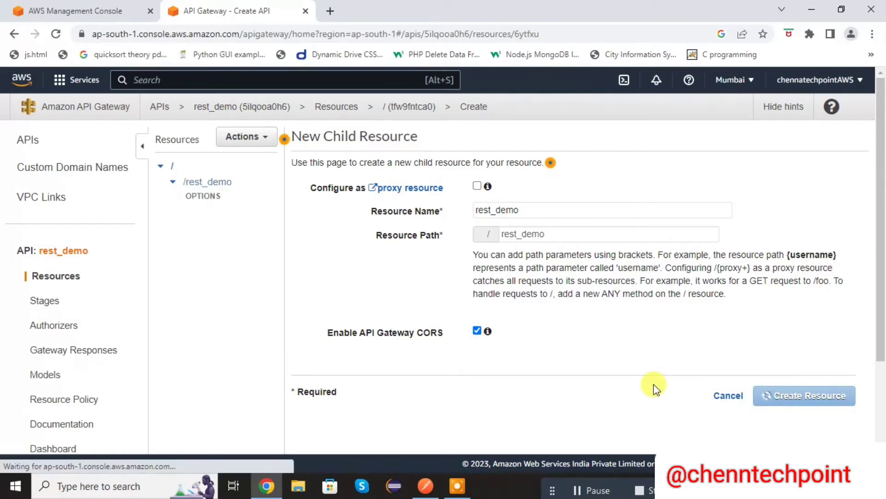
- Add a POST method to the /rest_demo resource and open its integration setup
left_click(213, 185)
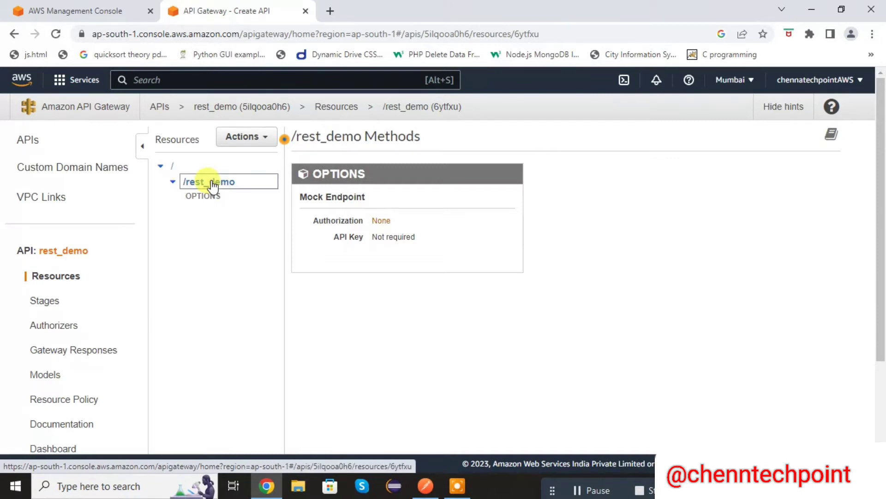
left_click(263, 138)
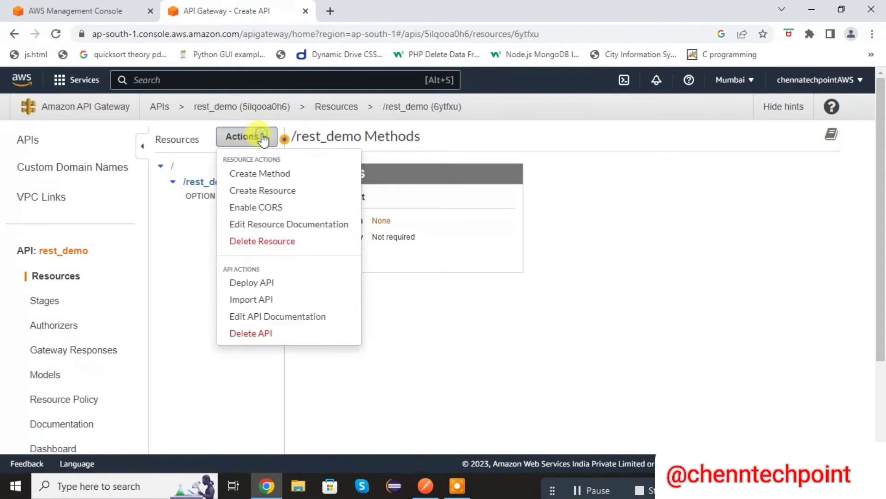
left_click(262, 175)
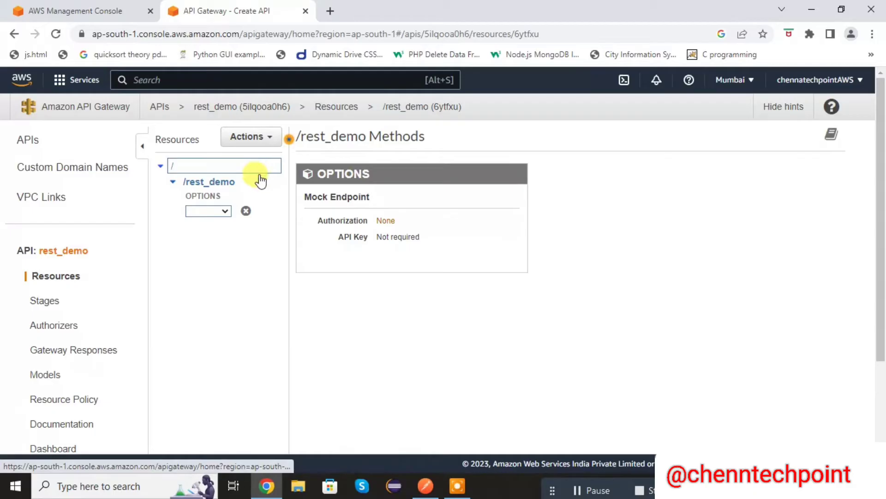
left_click(224, 210)
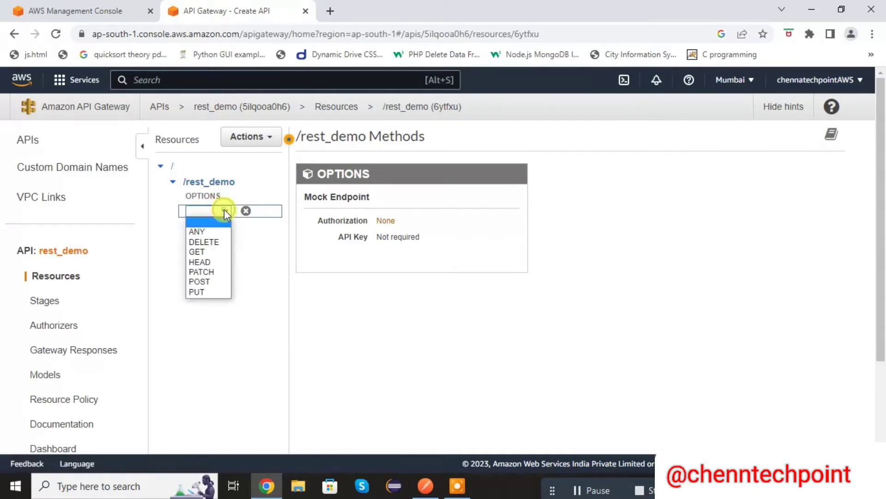
left_click(212, 281)
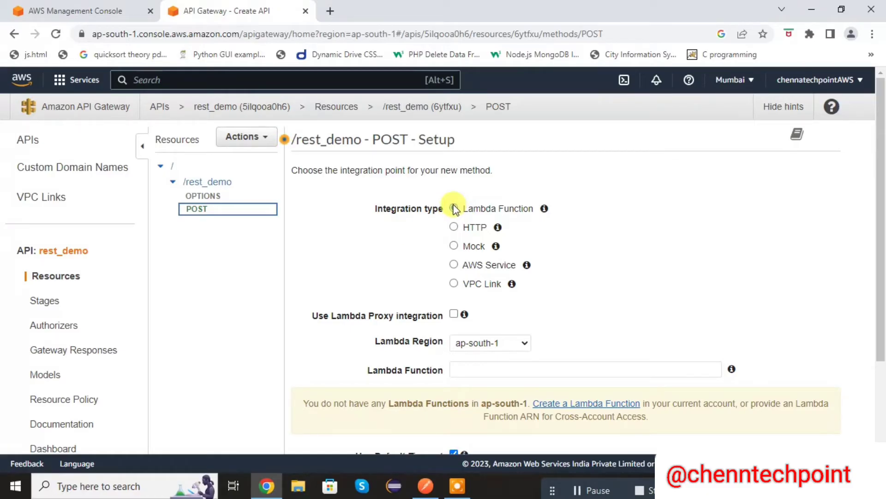
- Switch to the AWS Management Console browser tab, open the Lambda service and start a new function
left_click(88, 10)
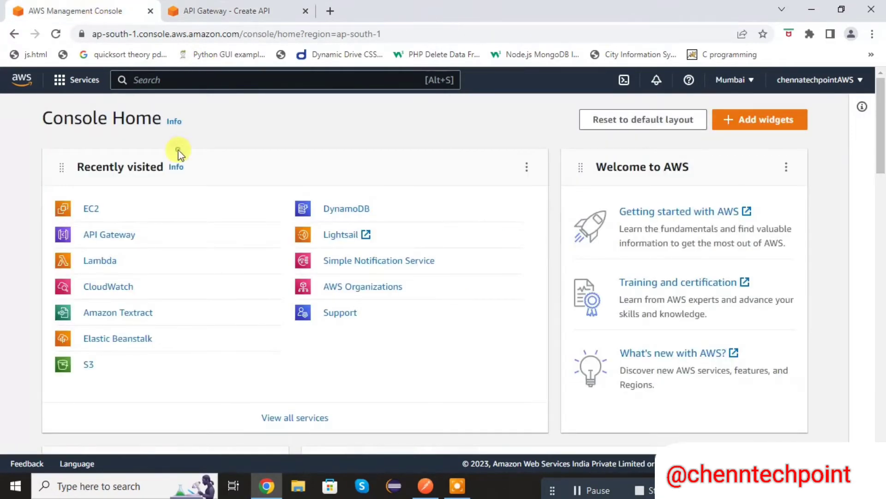
left_click(101, 262)
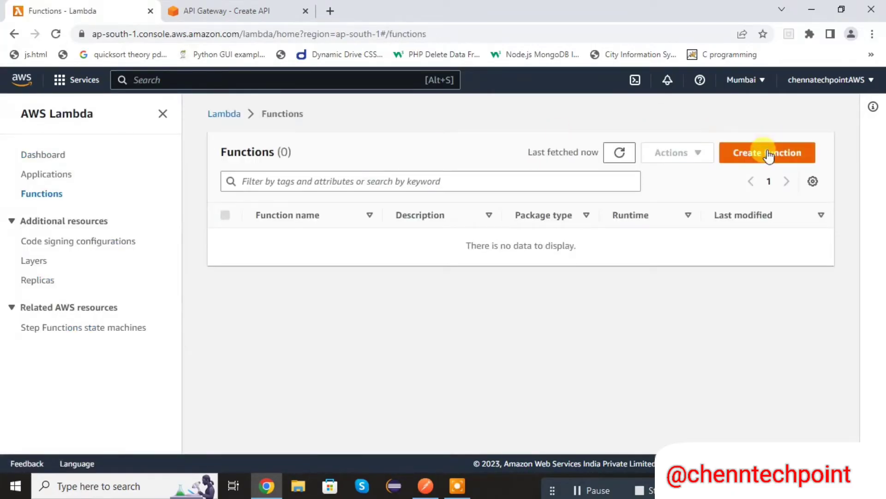
left_click(768, 155)
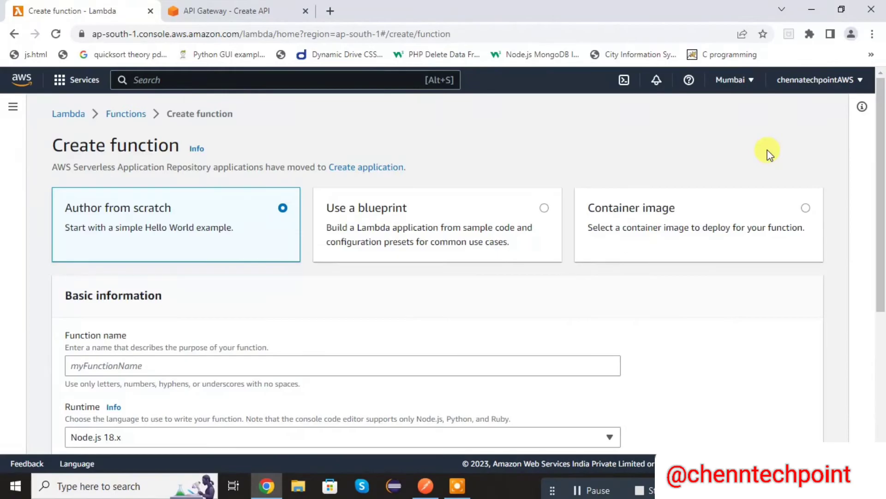
- Name the new Lambda function lambda_demo and set its runtime to Python 3.9
left_click_drag(883, 113, 883, 145)
left_click(127, 311)
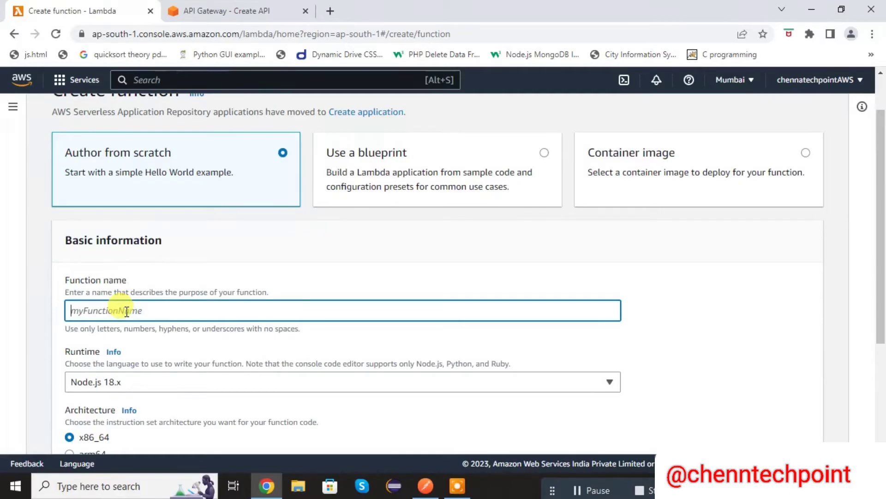
type("lambda_demo")
scroll(883, 244, "down", 3)
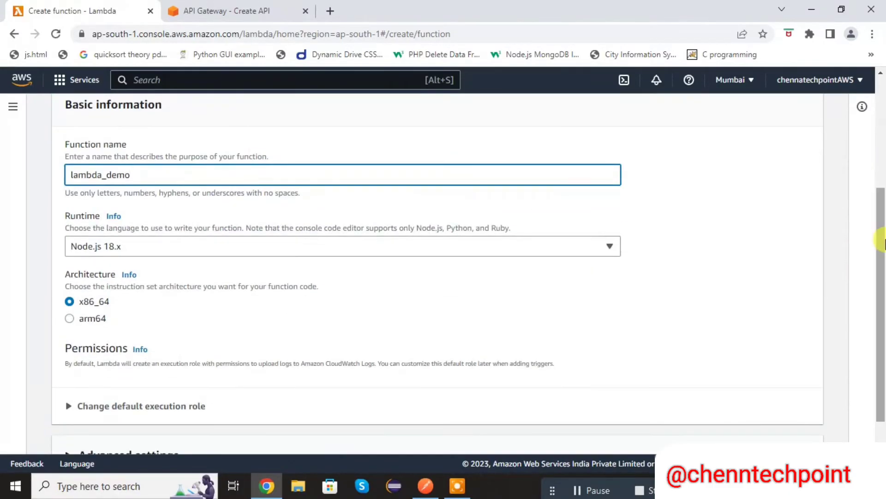
left_click(414, 246)
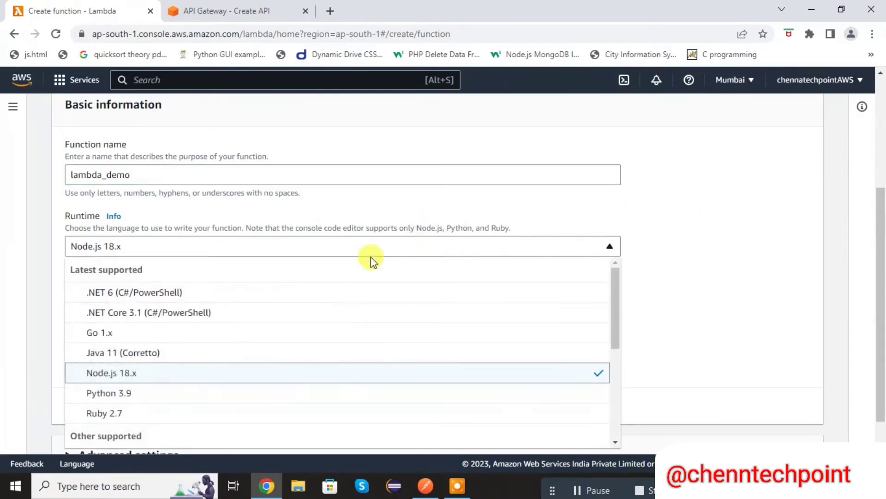
left_click(197, 393)
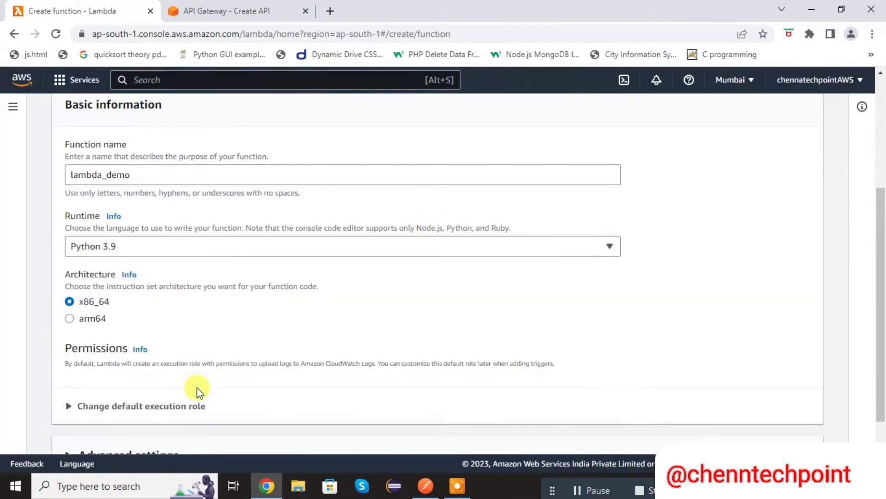
- Check the execution role options and create the function using a new role with basic Lambda permissions
left_click_drag(882, 229, 881, 270)
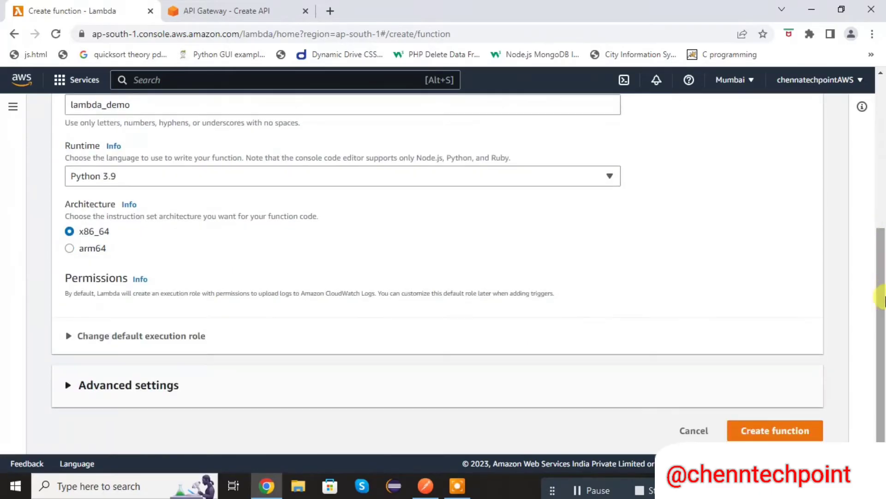
left_click(70, 336)
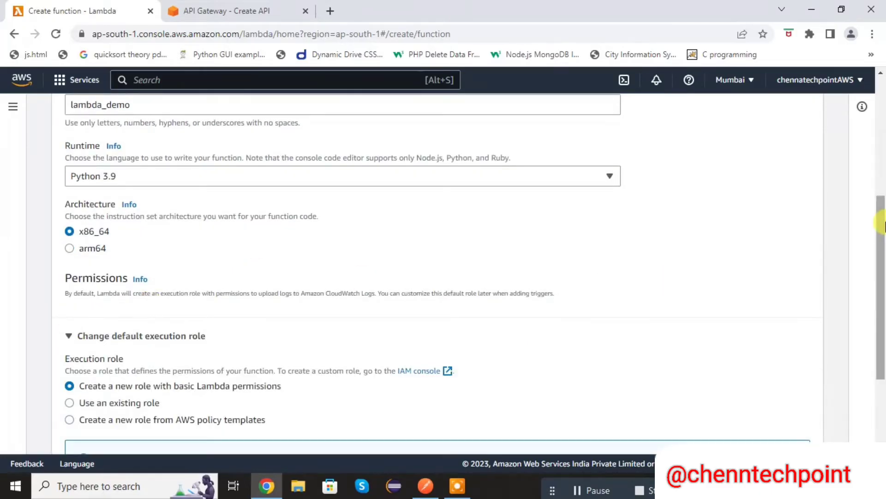
left_click_drag(883, 234, 883, 302)
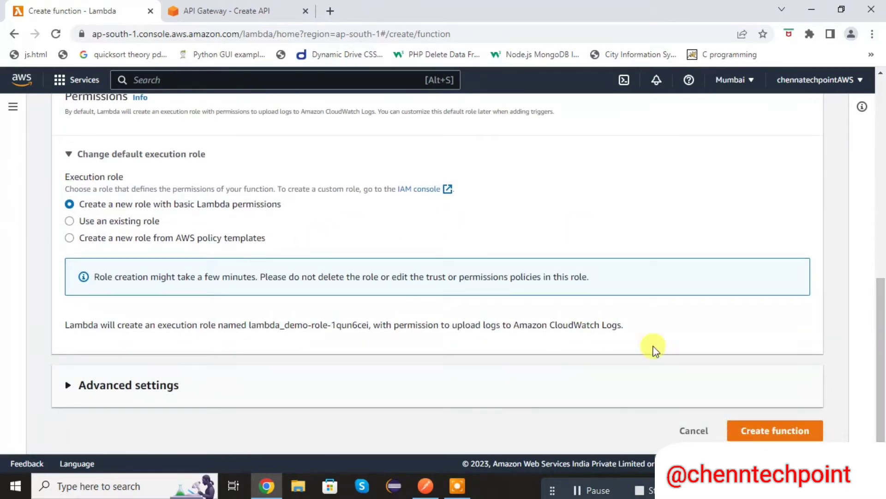
left_click(753, 426)
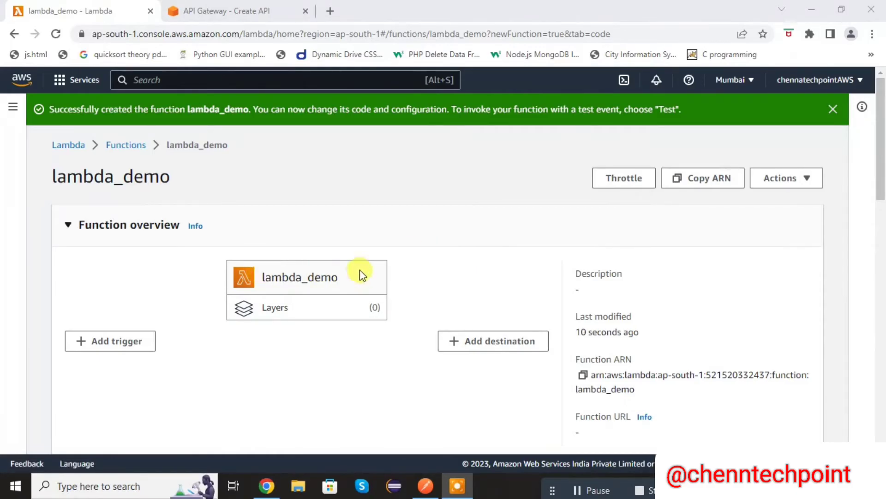
- Dismiss the creation notice and examine the lambda_handler definition with its event and context parameters in the function's code
left_click(833, 108)
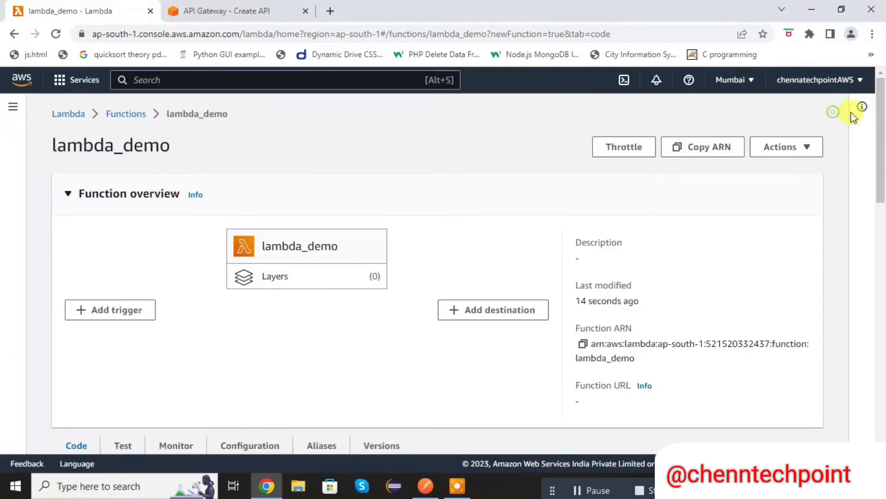
left_click_drag(881, 111, 883, 214)
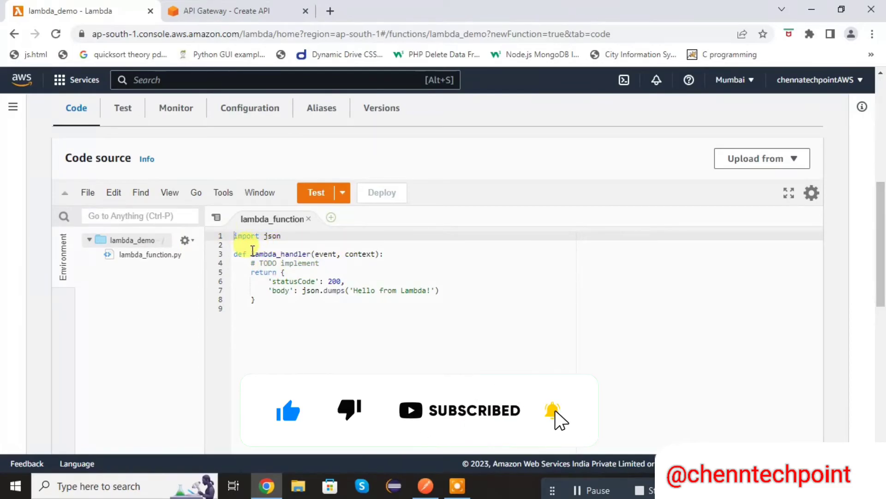
left_click_drag(253, 250, 320, 259)
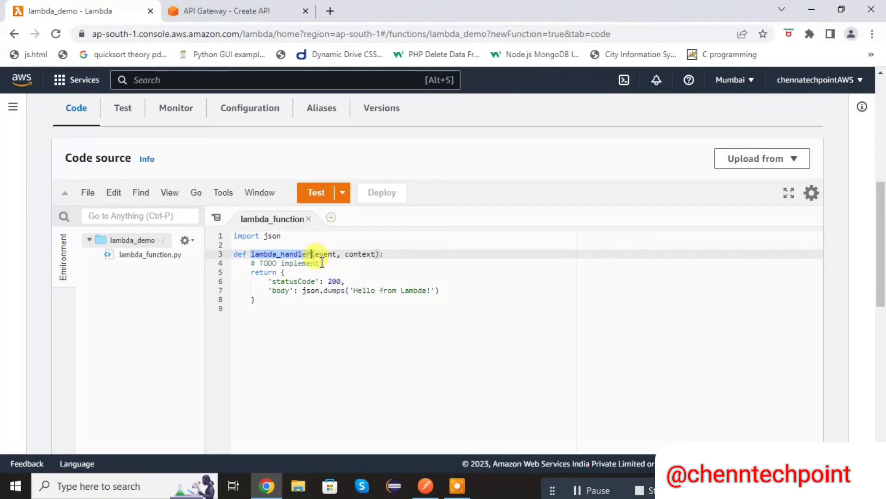
left_click(328, 253)
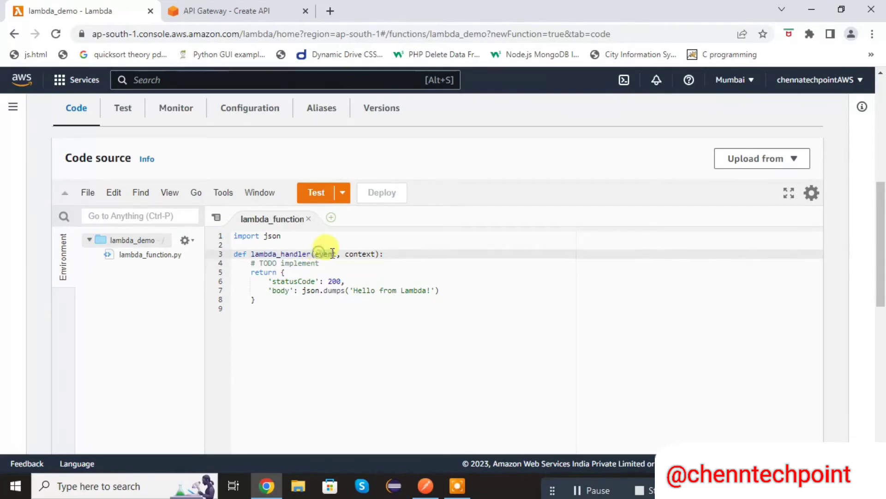
left_click(351, 253)
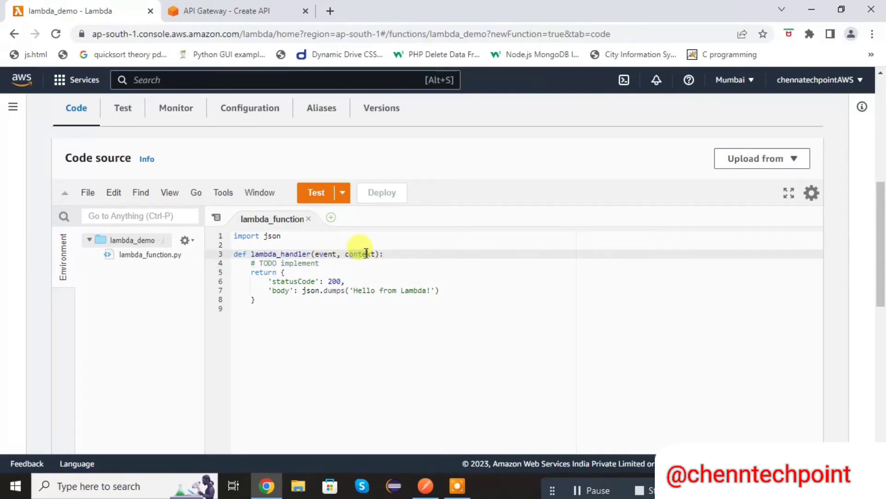
- Add print(event) on a new line below the TODO comment in lambda_handler and deploy the code change
left_click(334, 263)
key("Return")
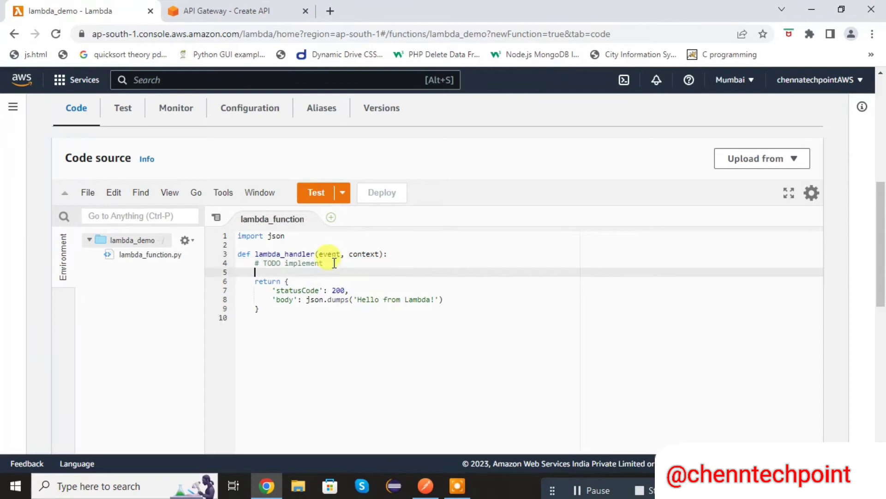
type("print(ev")
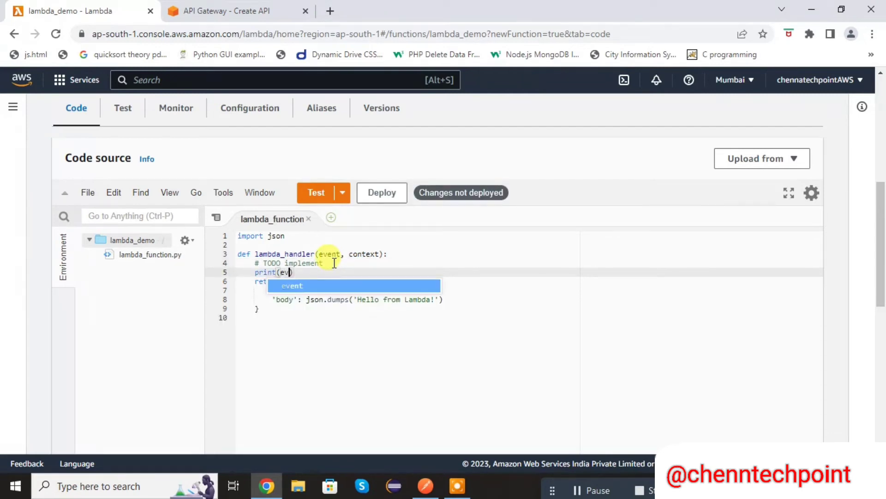
type("ent")
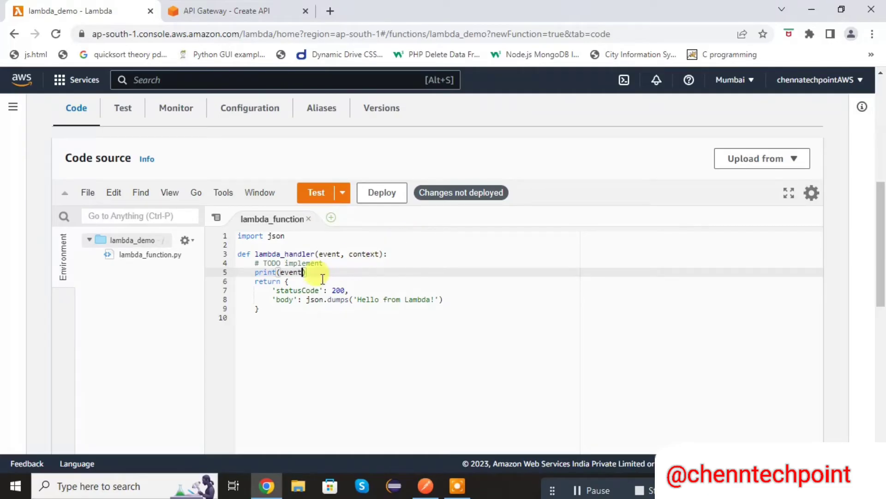
left_click(386, 194)
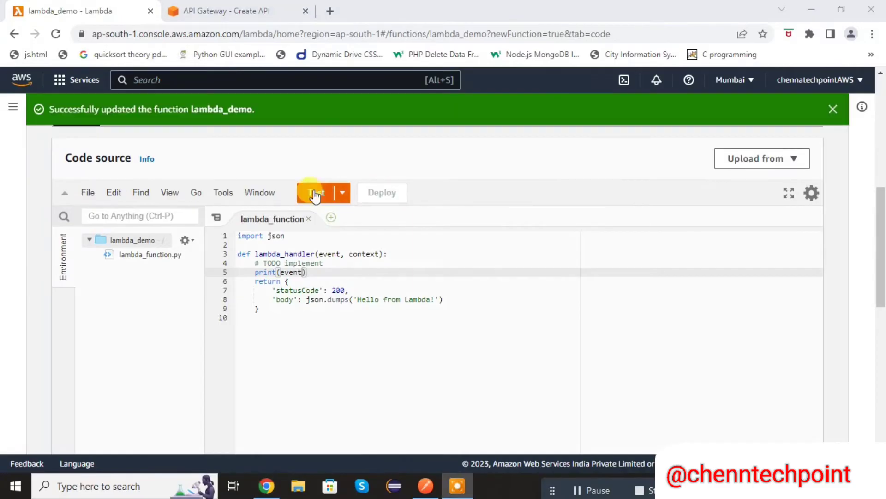
- Create and save a private test event named lambda_demo using the hello-world template
left_click(316, 193)
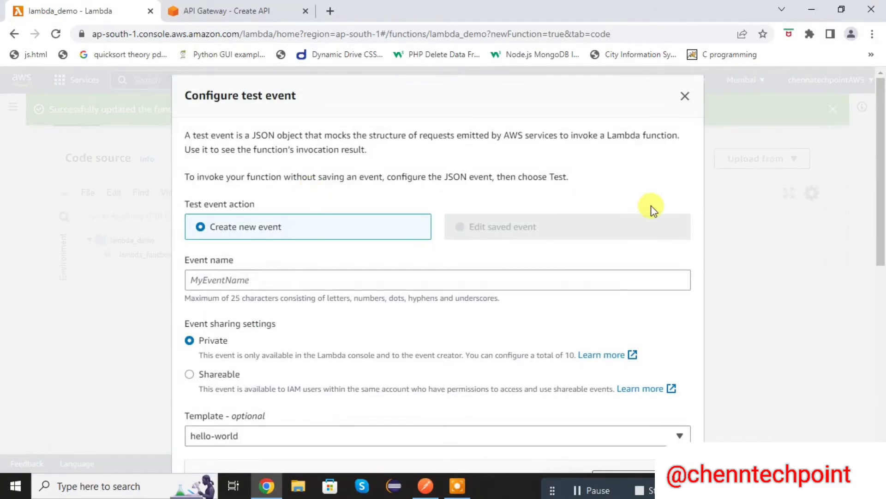
left_click(284, 282)
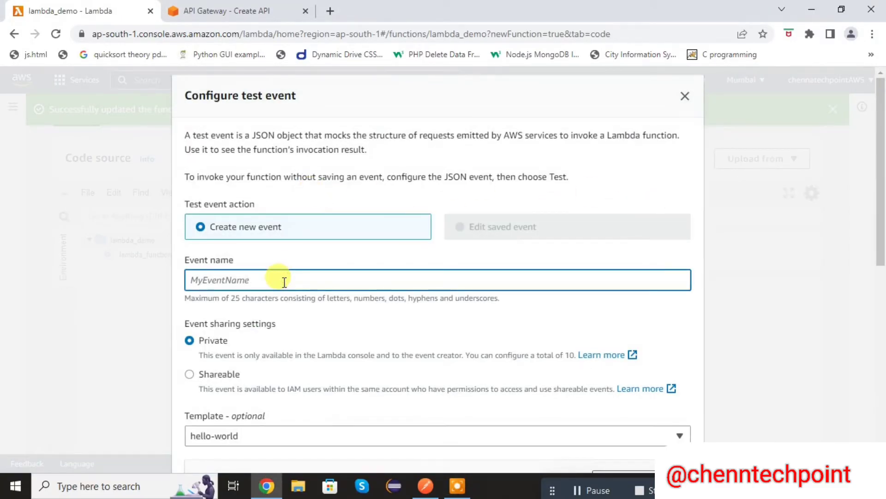
type("lambda_demo")
left_click_drag(882, 159, 877, 376)
left_click(658, 447)
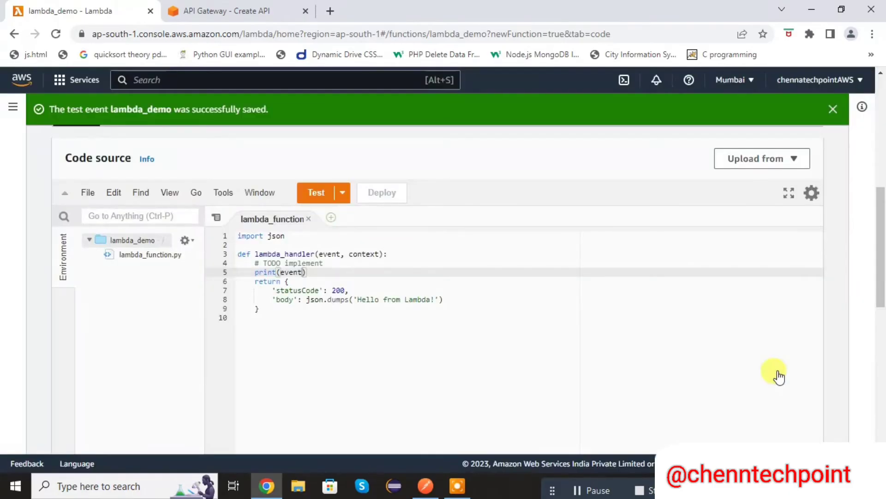
- Run the function with the saved test event and examine the response in the execution results
left_click(312, 196)
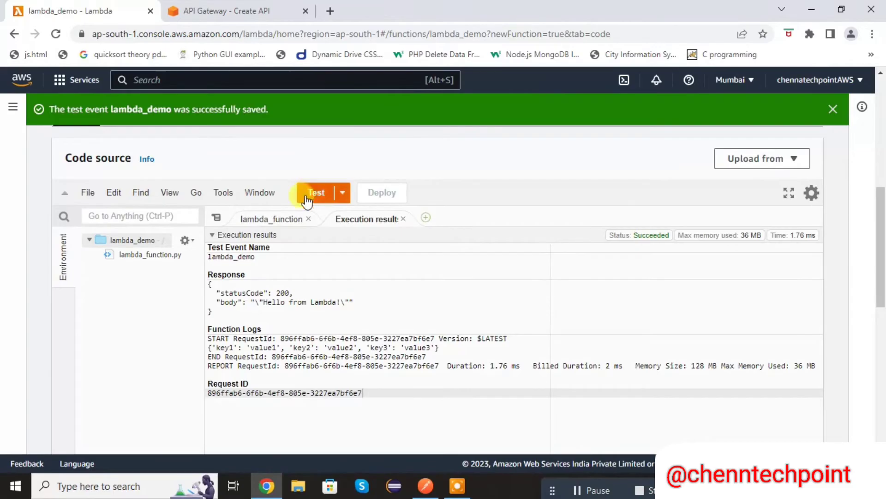
left_click(209, 277)
left_click_drag(209, 282, 215, 311)
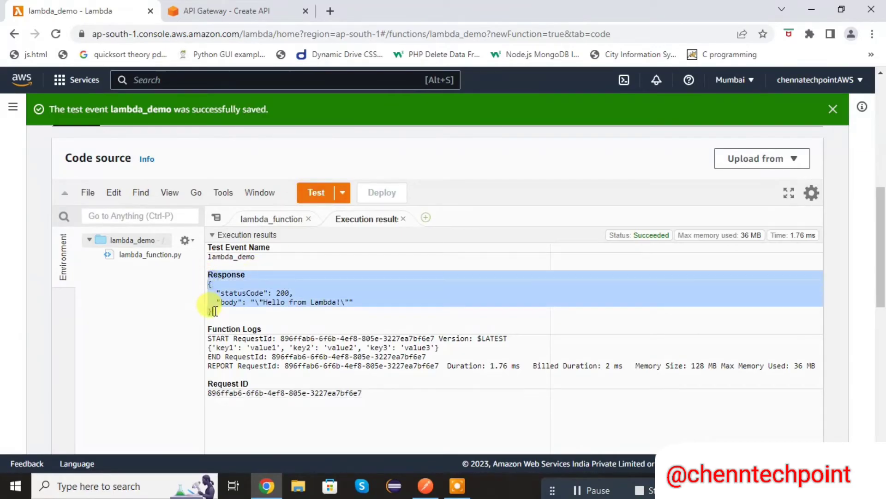
left_click(362, 301)
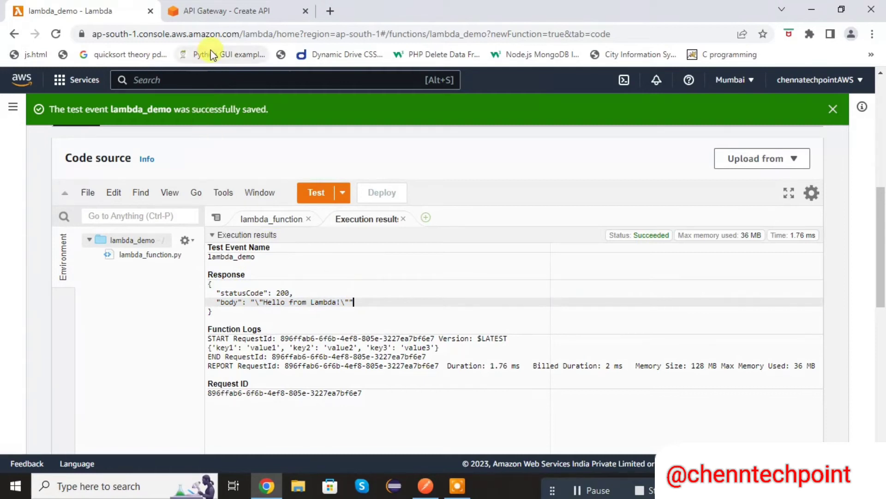
- Return to the API Gateway browser tab, reload it, and save the POST integration with lambda_demo, granting permission to invoke it
left_click(248, 11)
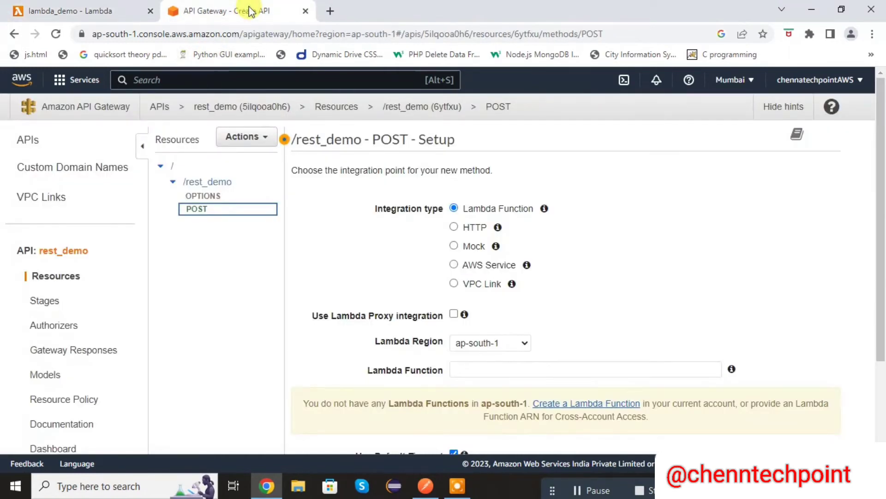
left_click(53, 41)
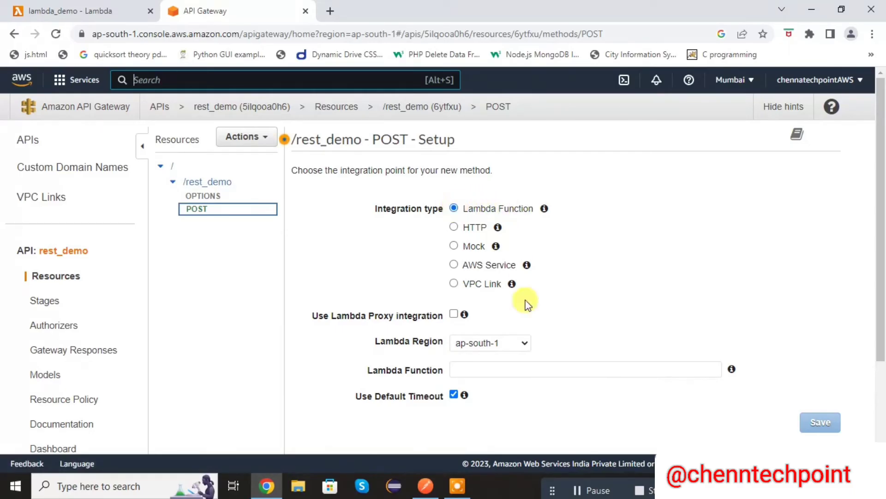
left_click(510, 370)
type("la")
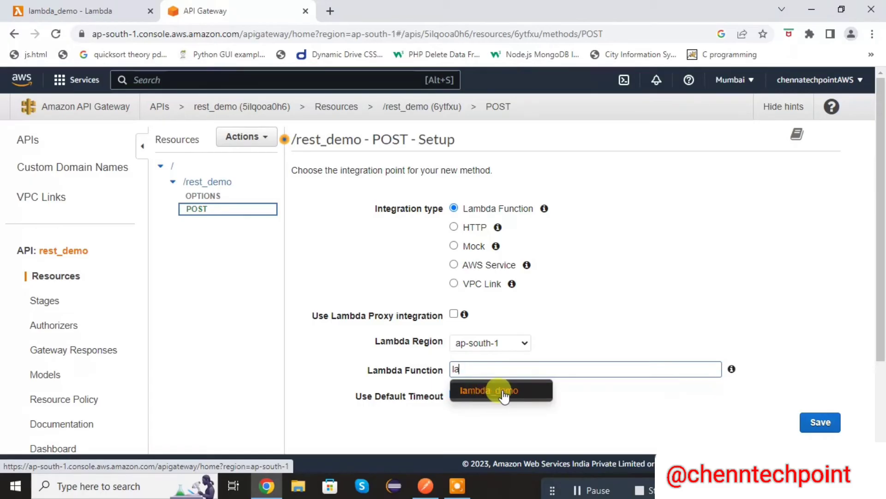
left_click(519, 392)
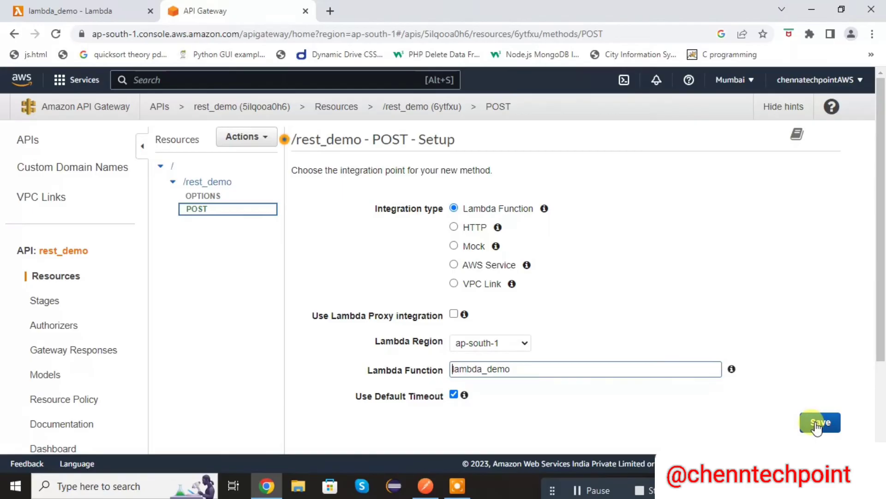
left_click(816, 423)
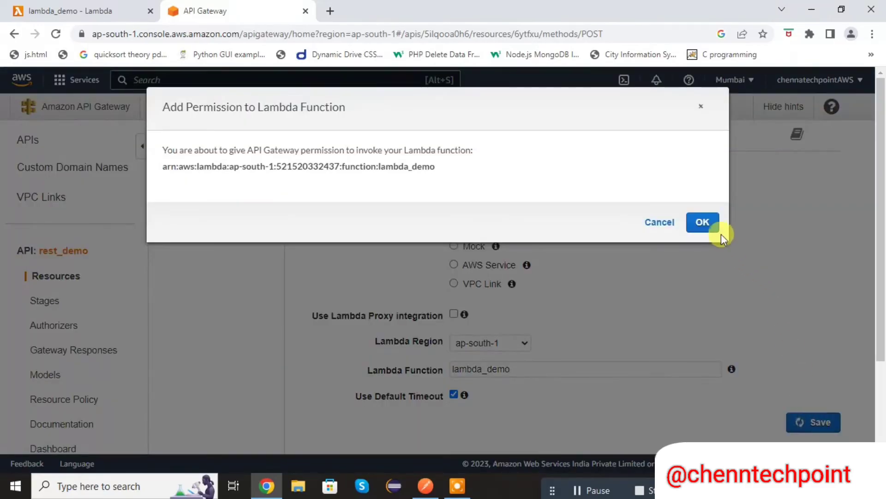
left_click(708, 224)
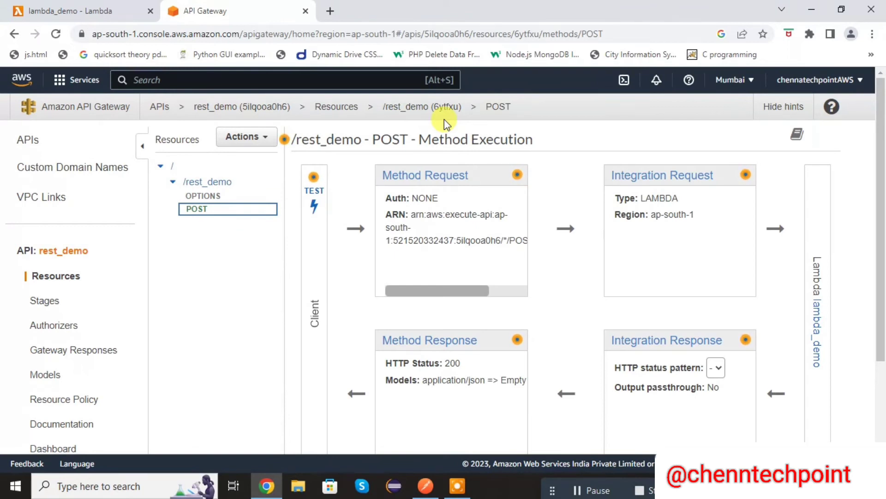
- Deploy the API to a new stage named Deployment
left_click(265, 136)
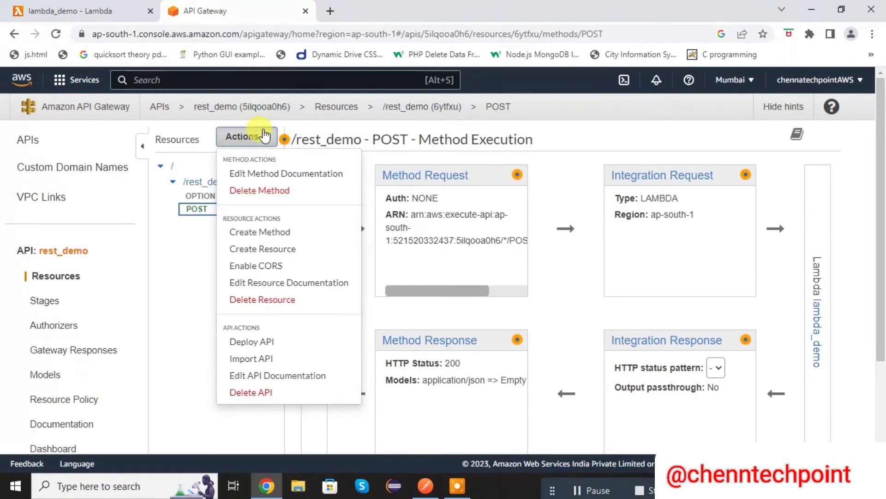
left_click(259, 342)
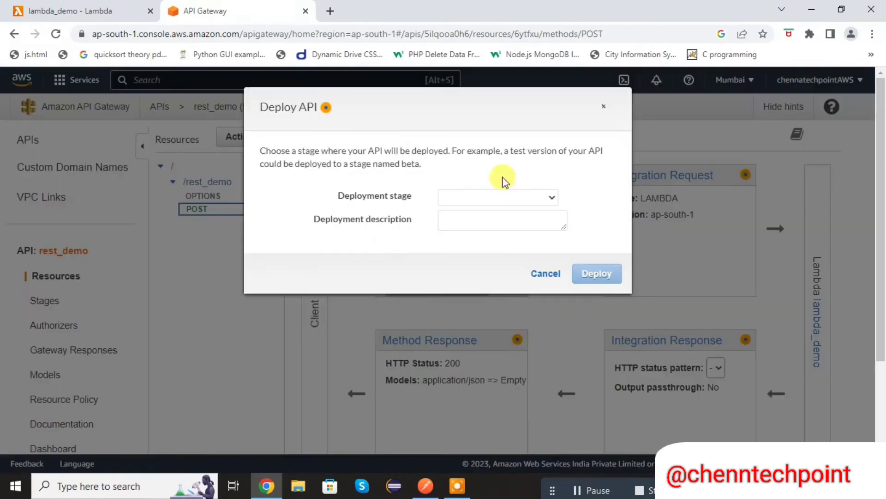
left_click(486, 198)
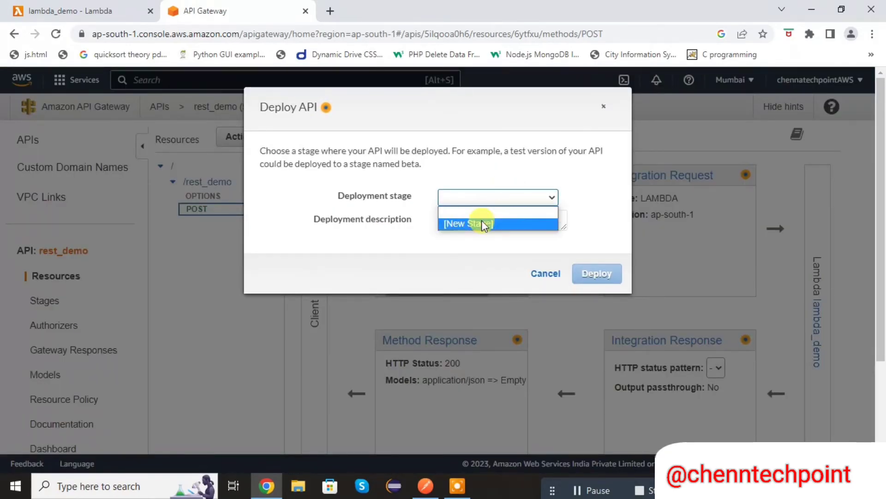
left_click(481, 220)
left_click(467, 220)
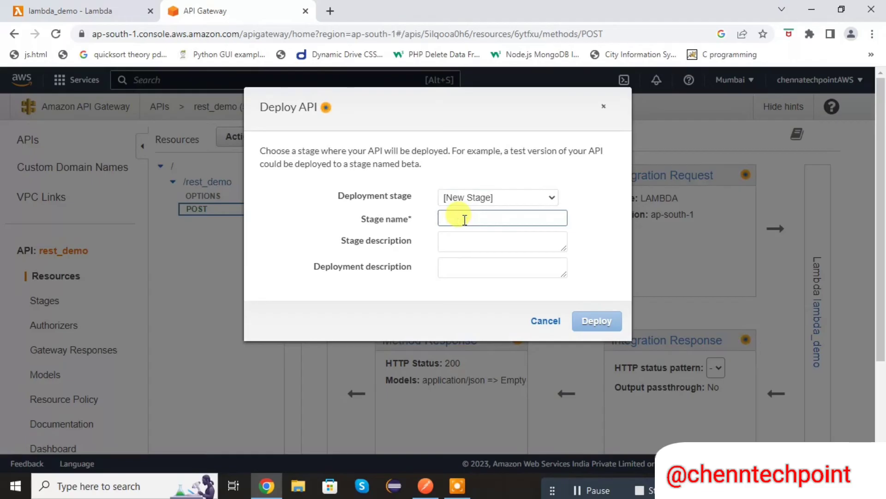
type("Depl")
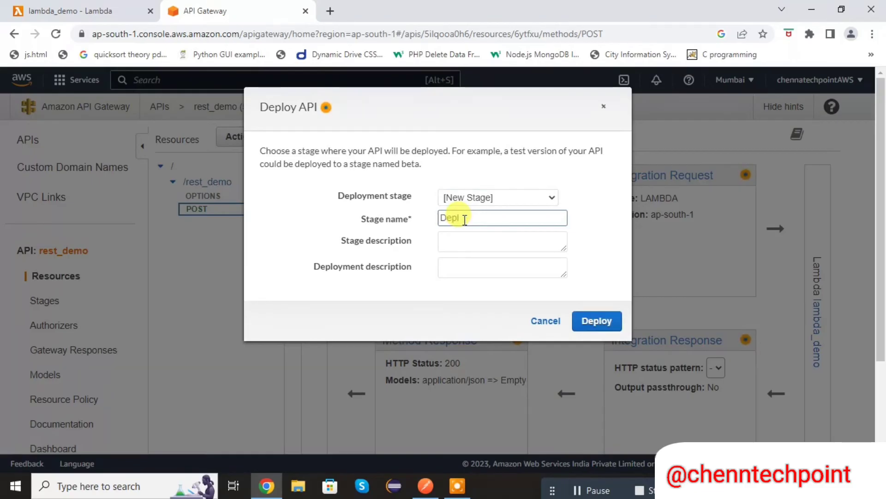
type("oyment")
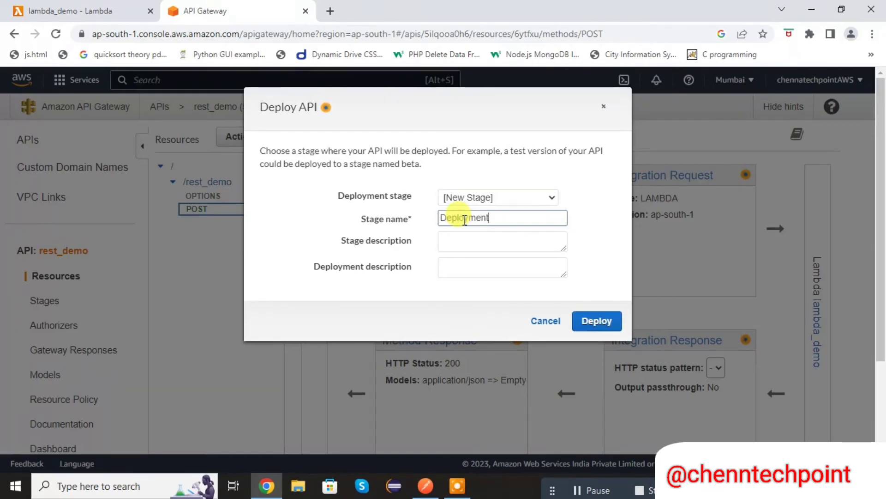
left_click(608, 322)
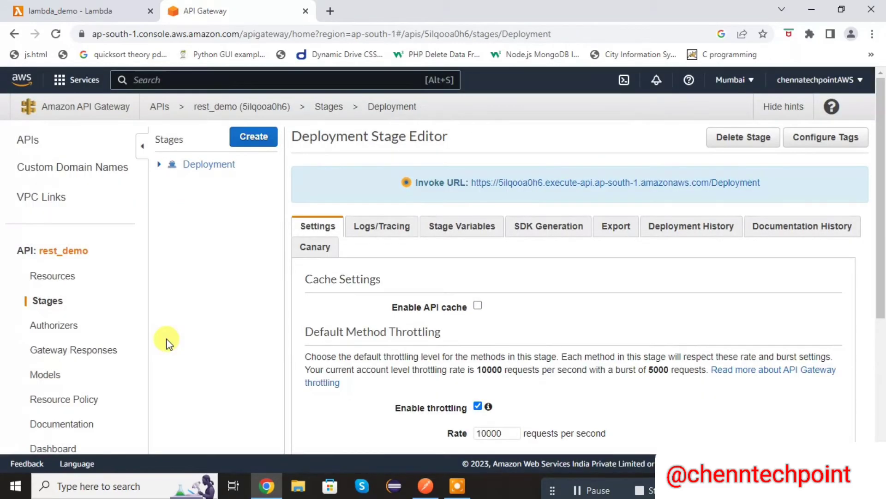
- Copy the Deployment stage's invoke URL from the stage editor
right_click(480, 181)
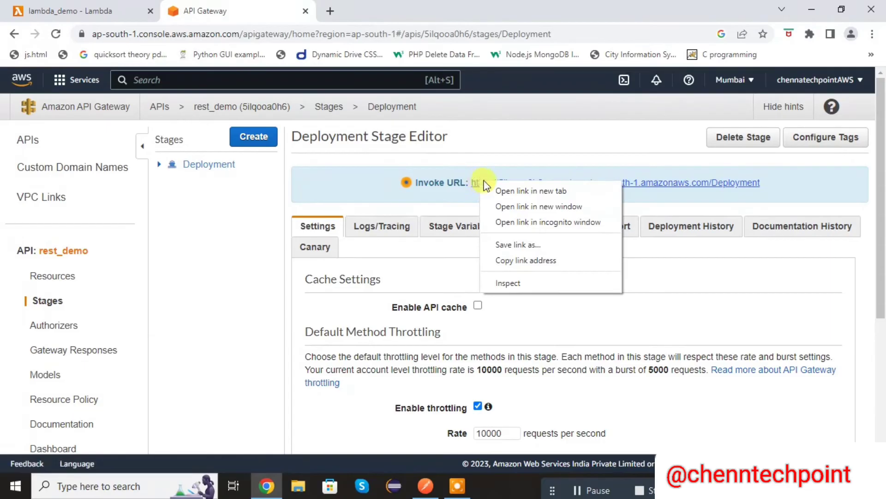
left_click(775, 187)
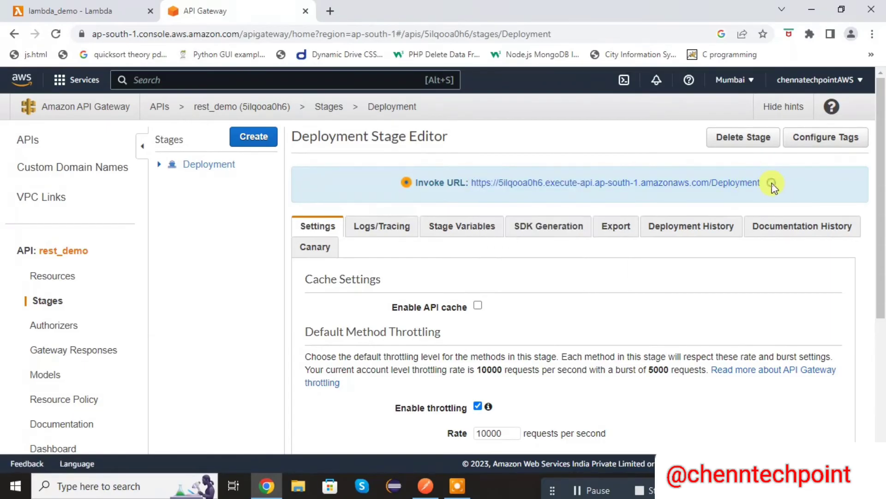
left_click_drag(772, 186, 469, 183)
key("ctrl+c")
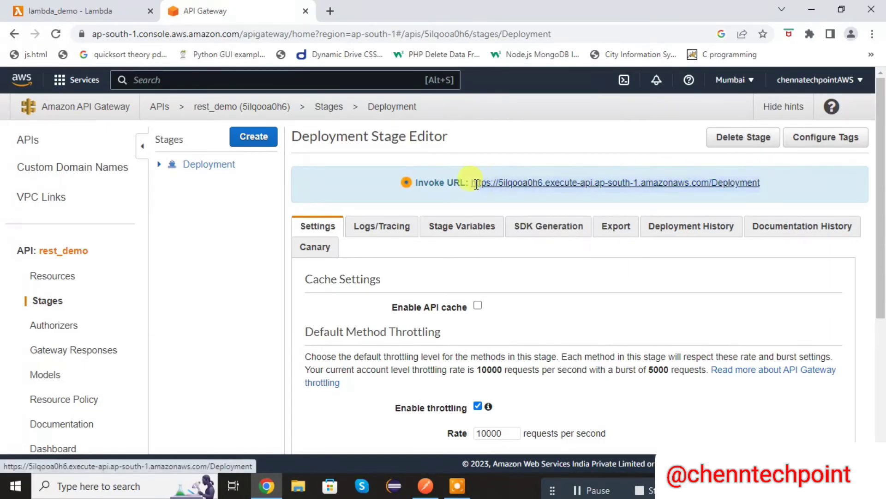
left_click(577, 490)
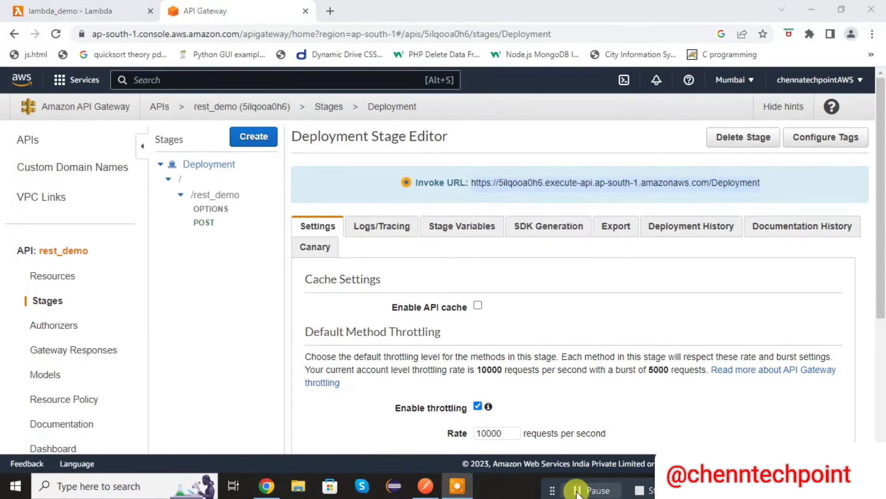
- Switch to Postman and paste the copied invoke URL as the untitled request's address
left_click(427, 489)
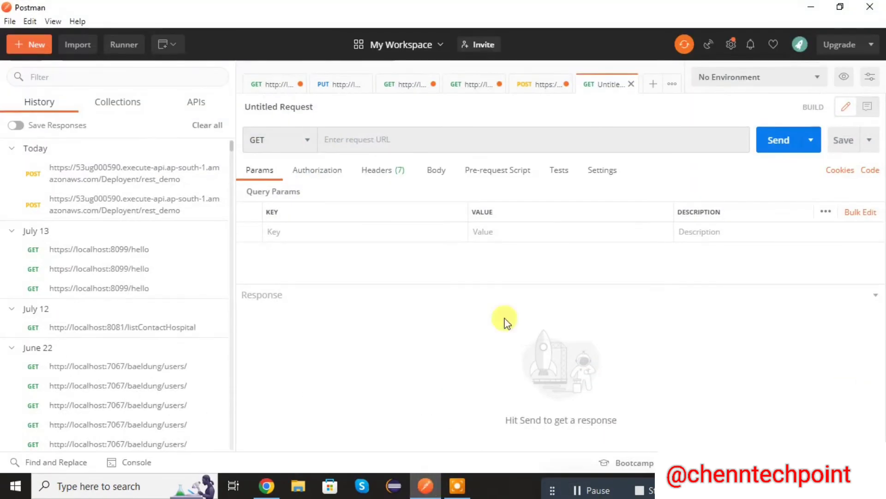
left_click(561, 138)
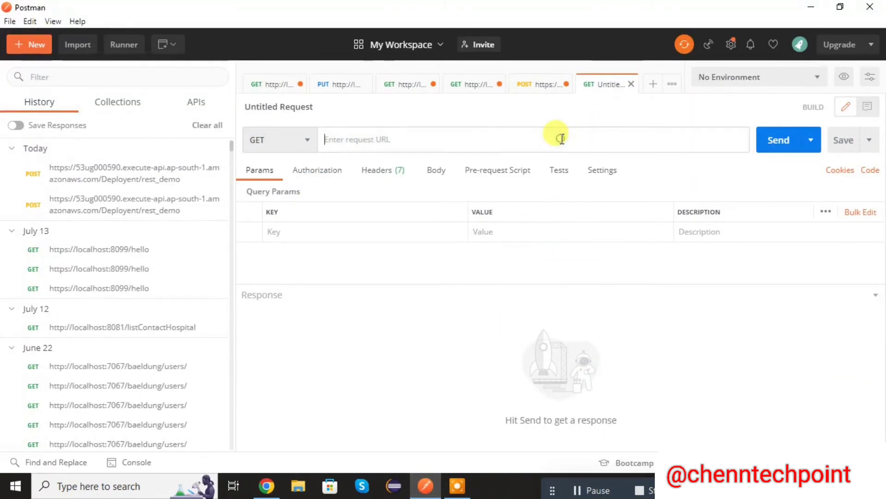
key("ctrl+v")
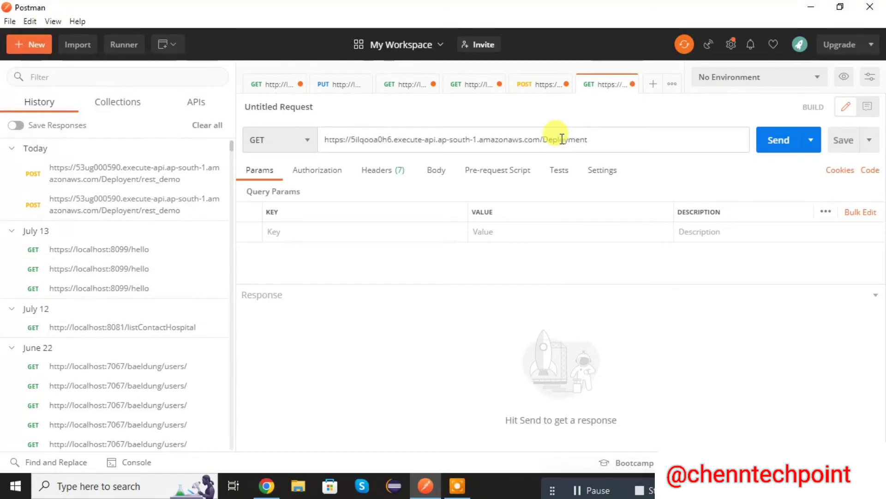
- Set the untitled request's method to POST and append /rest_demo to its Deployment URL
left_click(303, 143)
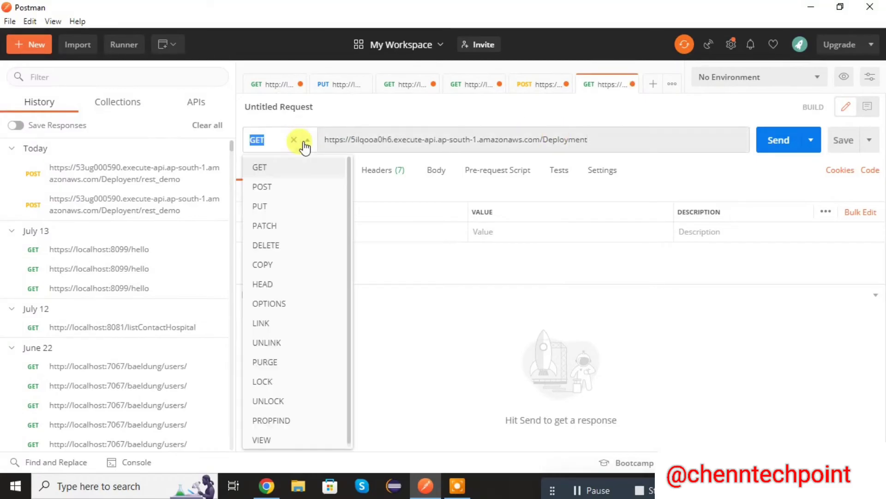
left_click(276, 189)
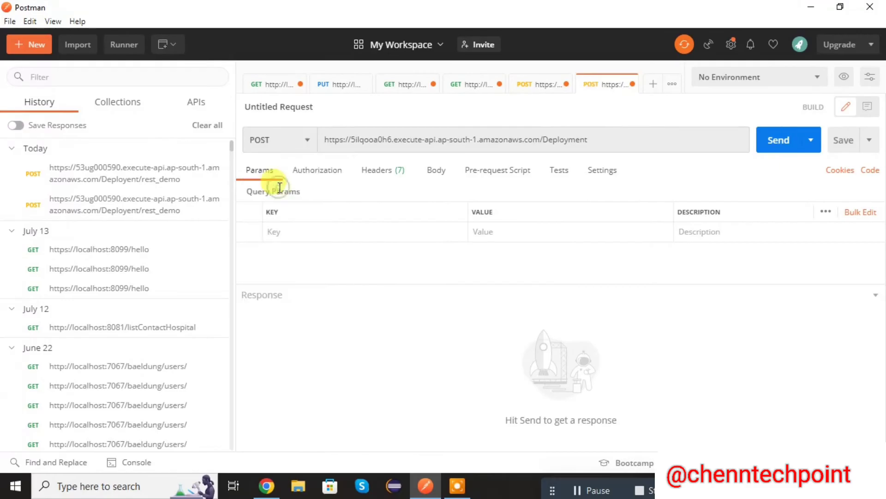
left_click(602, 134)
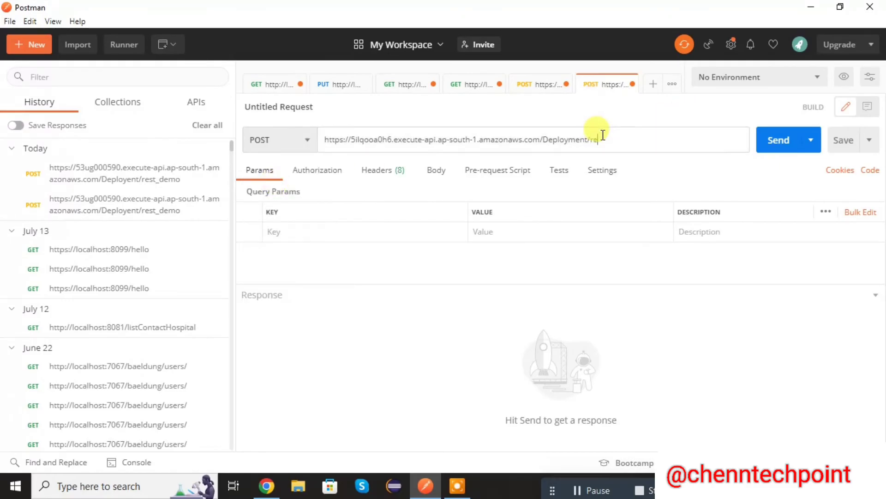
type("t_demo")
- Configure the request to send a raw body in JSON format
left_click(436, 175)
left_click(437, 176)
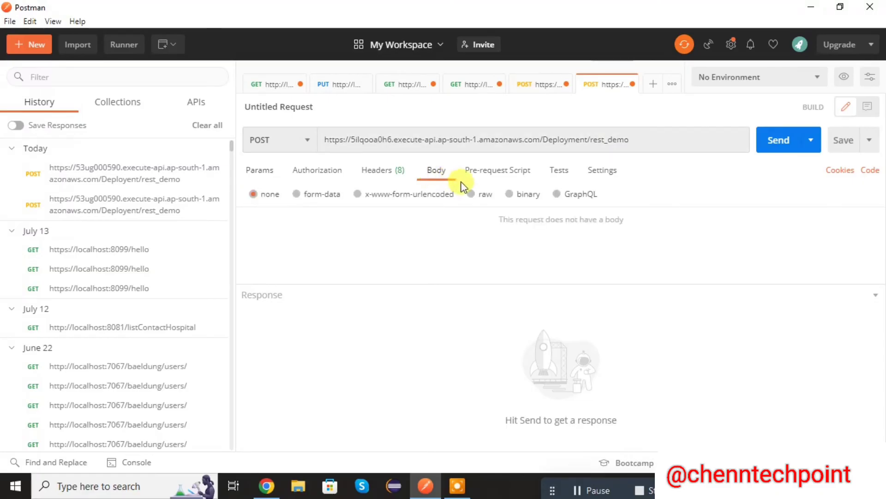
left_click(471, 194)
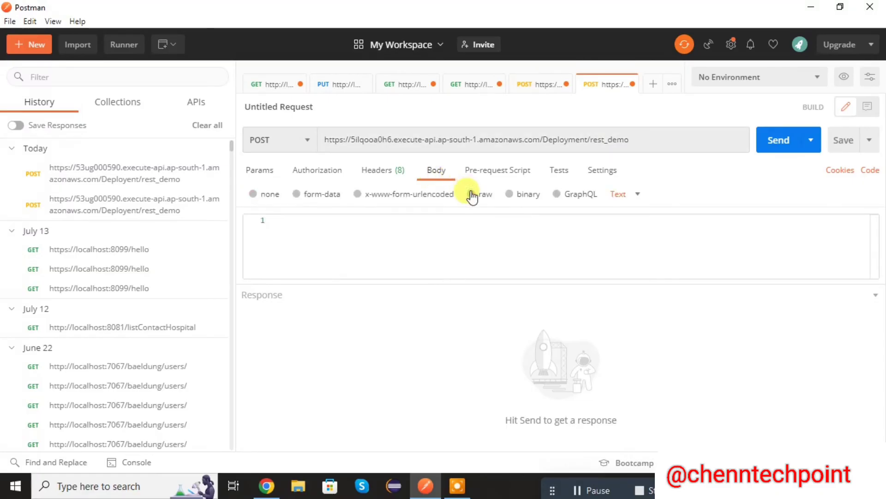
left_click(625, 196)
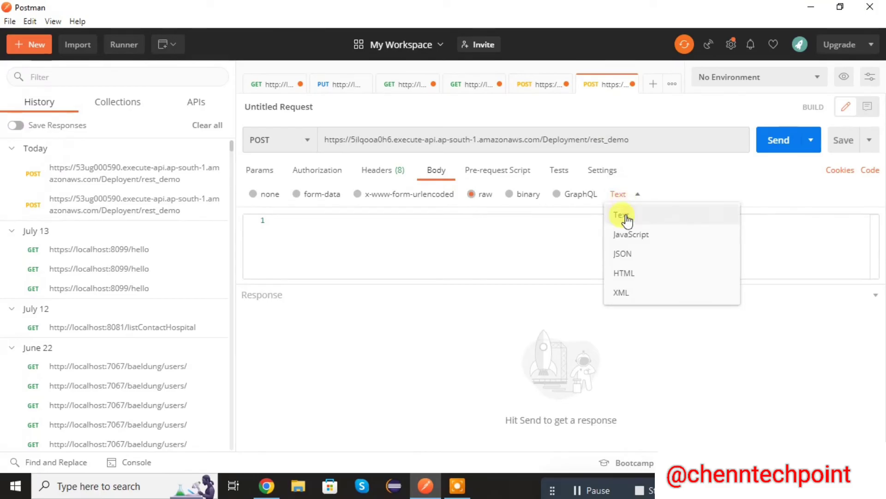
left_click(623, 253)
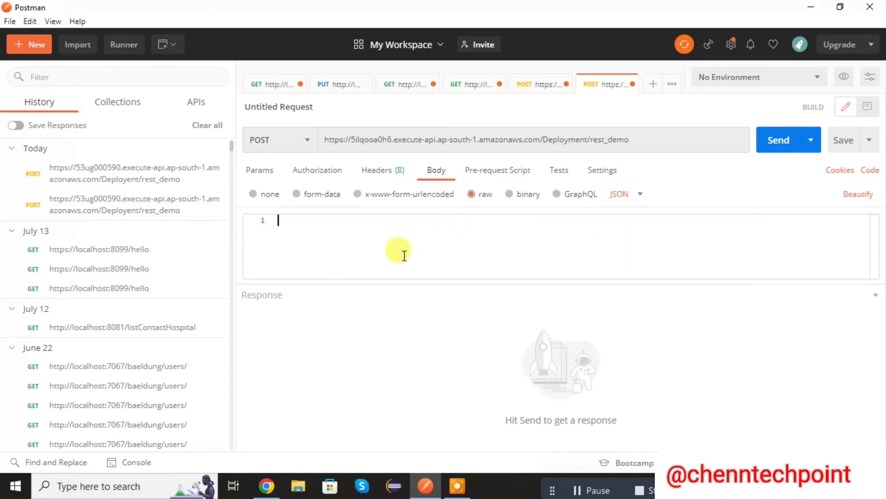
- Enter a JSON request body with "Test1" set to "hkjjhkj" and "Test2" set to "kjhkjh"
type("{")
key("Return")
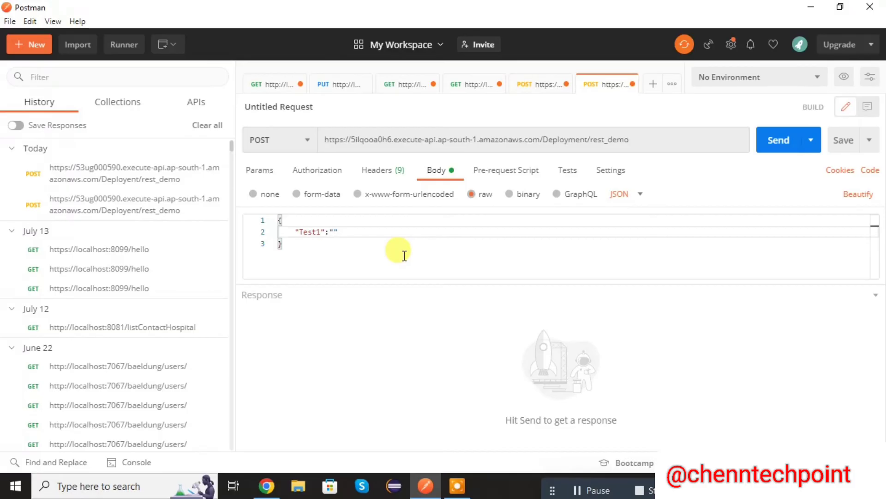
type("jjhkj")
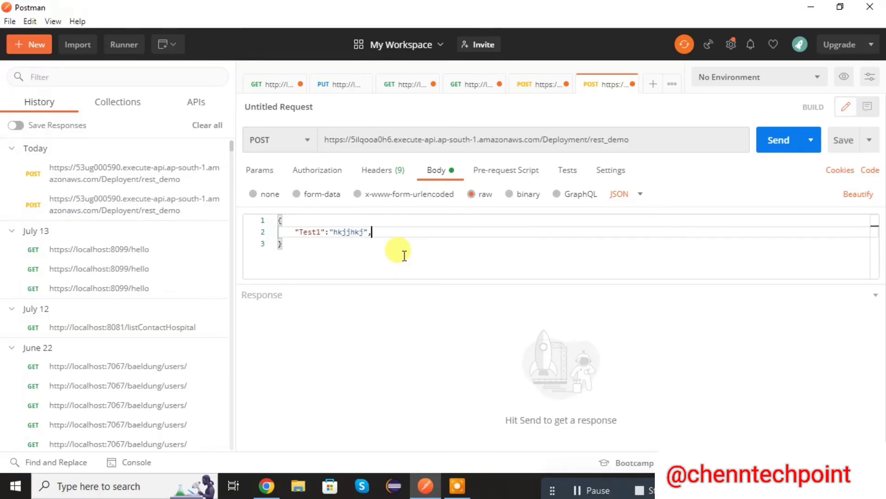
key("Return")
type("\"Test2")
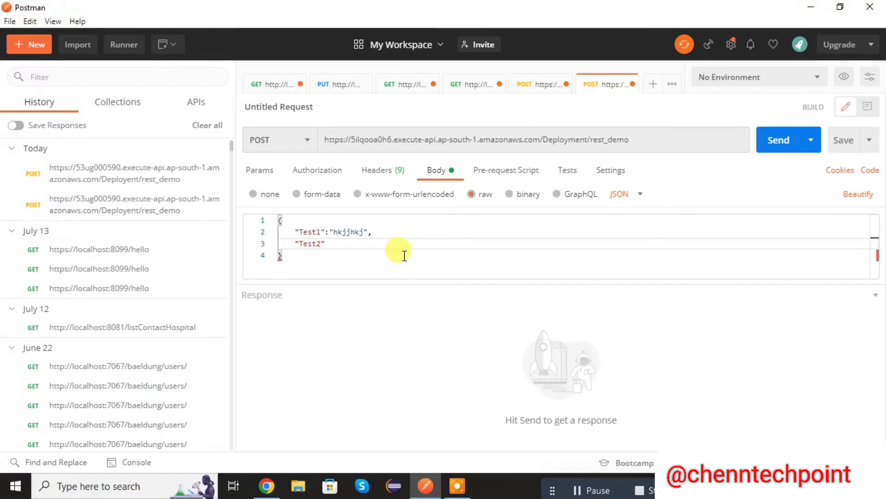
type("\":\"kjhkjh")
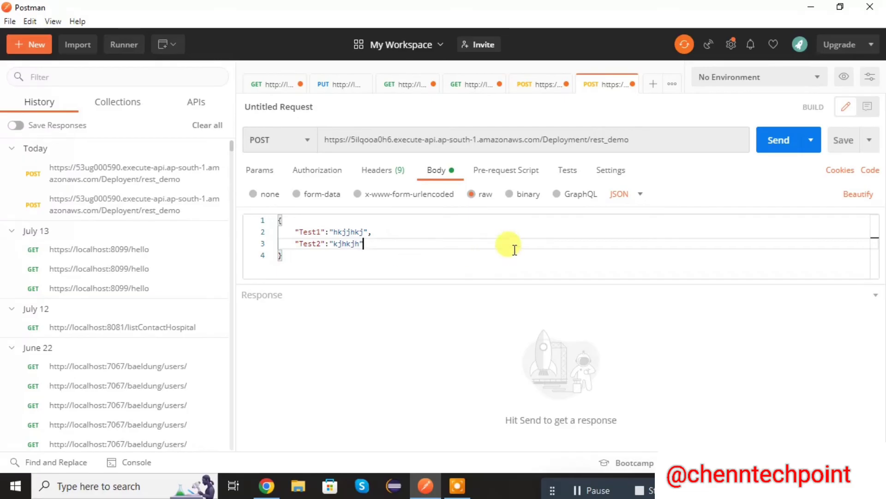
- Send the POST request and examine the status code and body in the returned response
left_click(778, 140)
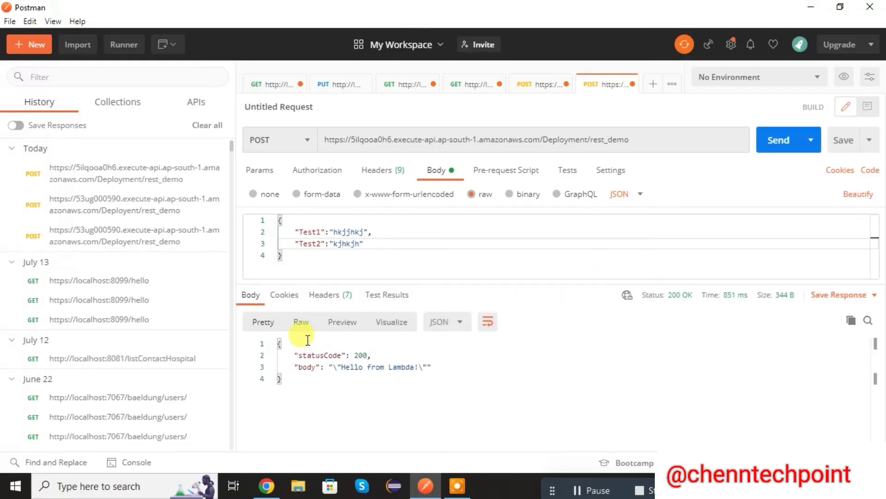
left_click_drag(283, 344, 388, 373)
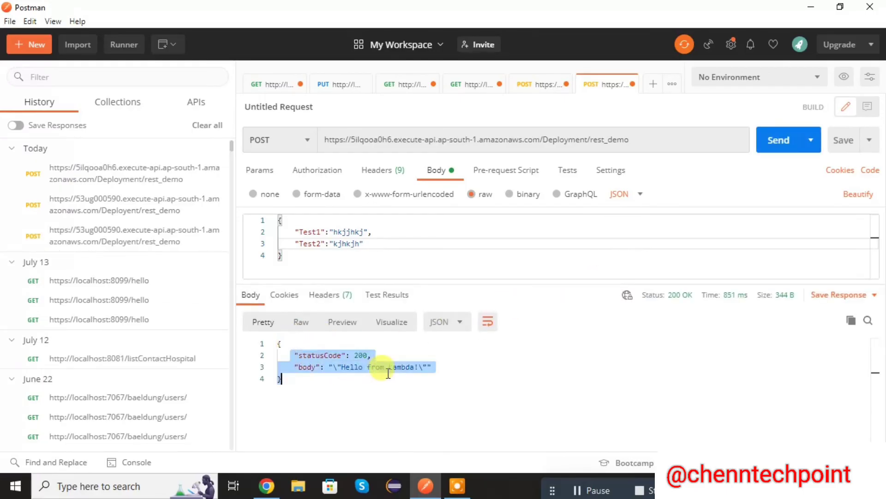
left_click(397, 373)
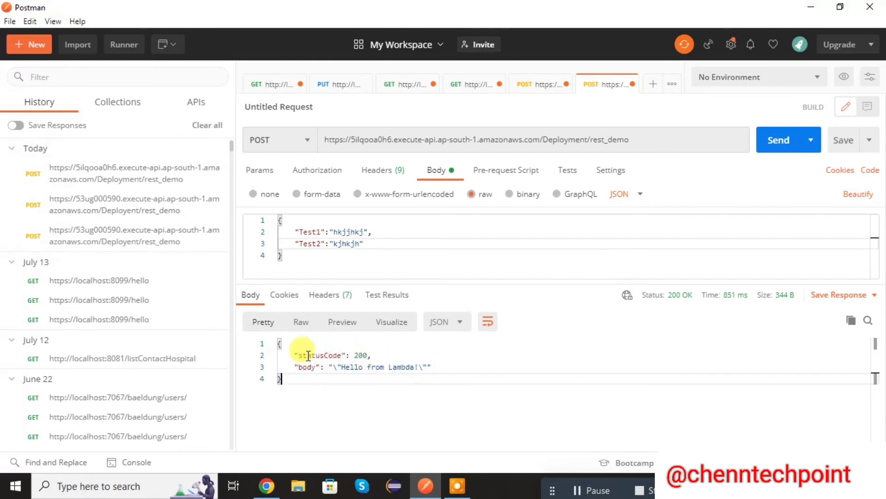
left_click_drag(298, 355, 408, 371)
left_click(358, 355)
left_click(409, 378)
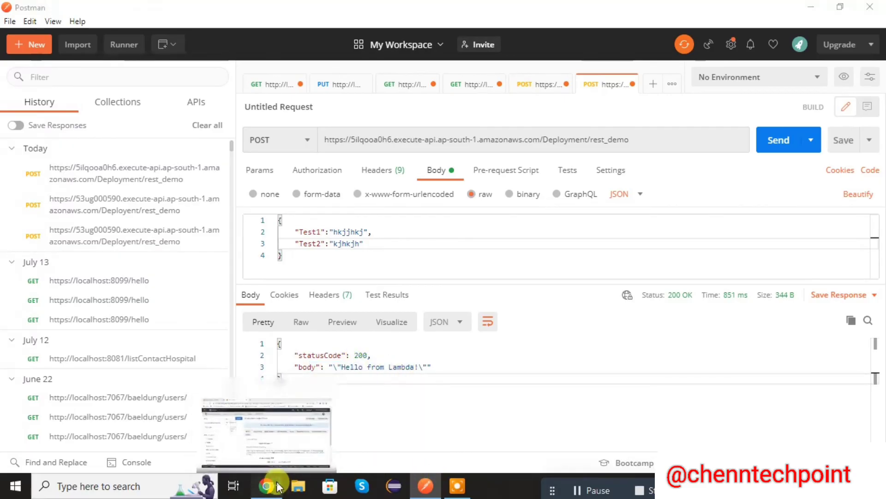
- Switch to the lambda_demo function page in Chrome and reload it to review the function overview and its trigger
left_click(264, 453)
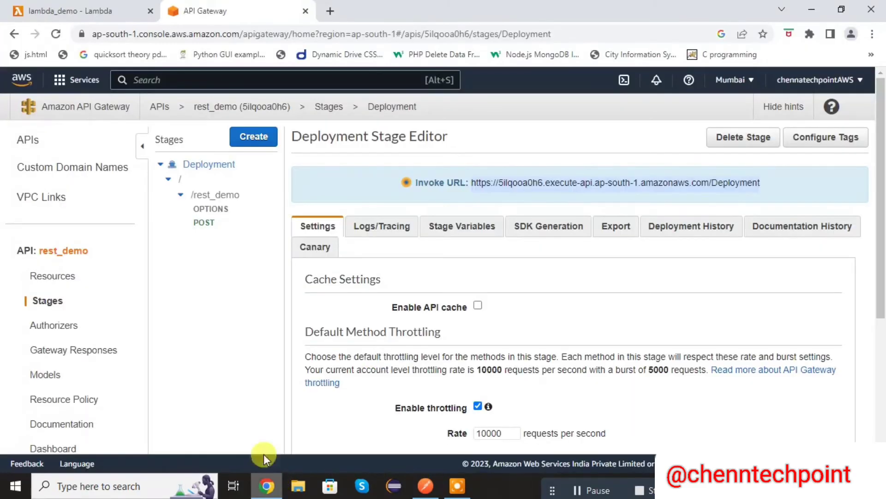
left_click(100, 11)
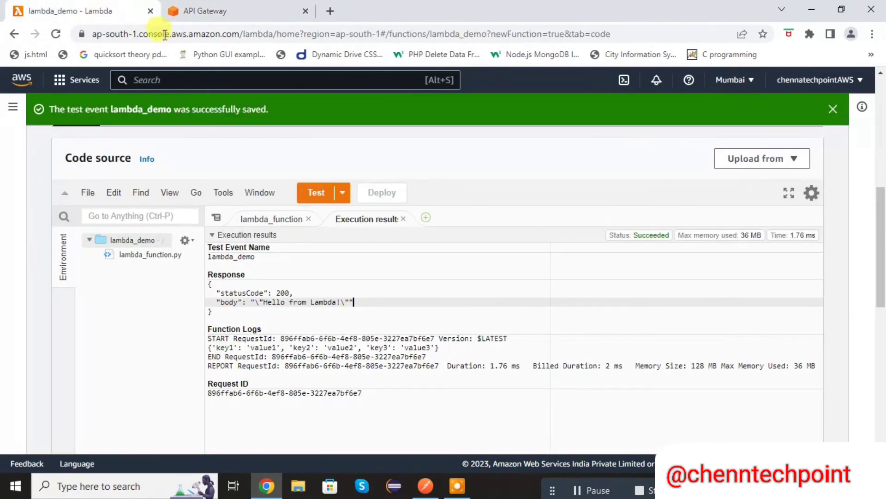
left_click(57, 34)
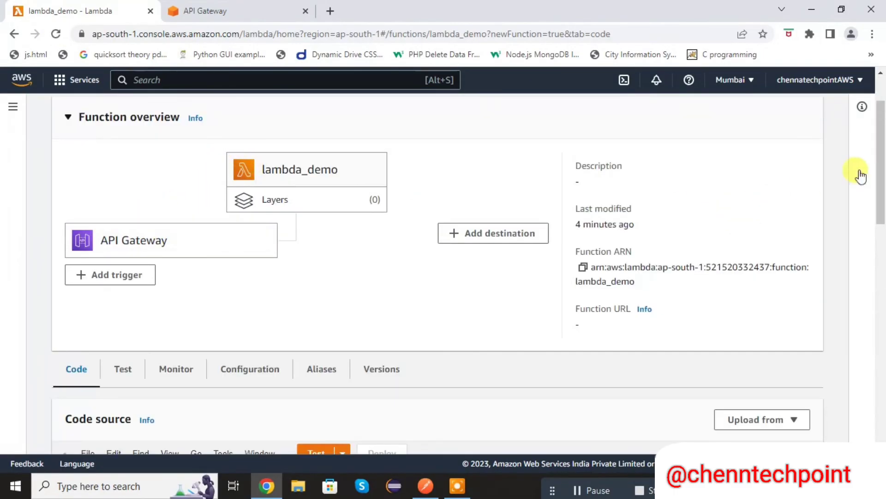
left_click_drag(882, 157, 882, 218)
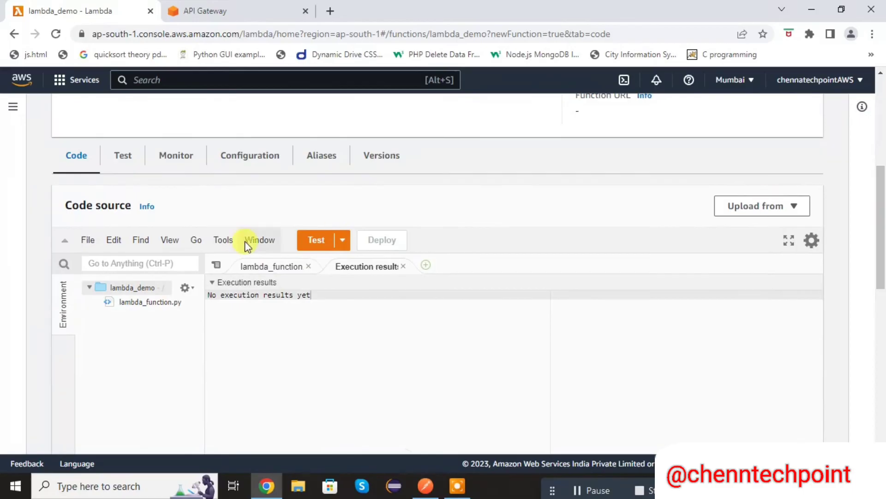
- Open lambda_demo's CloudWatch logs from its monitoring view and open the log stream listed there
left_click(178, 157)
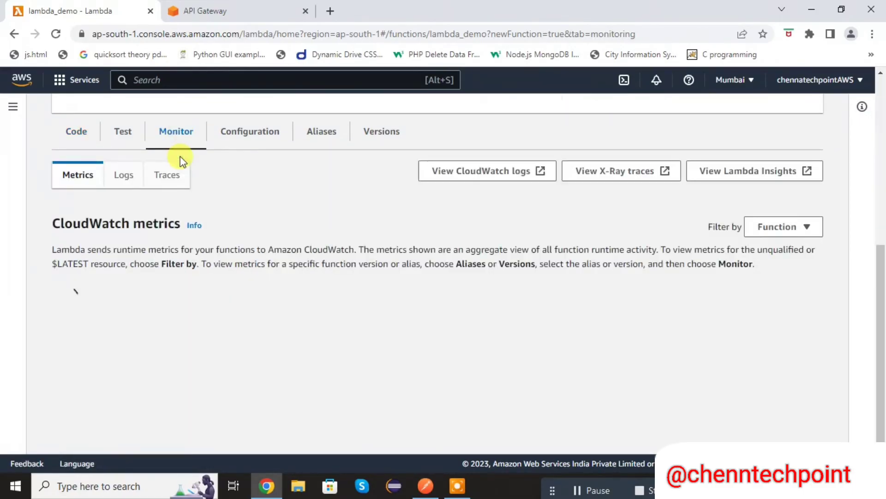
left_click(481, 174)
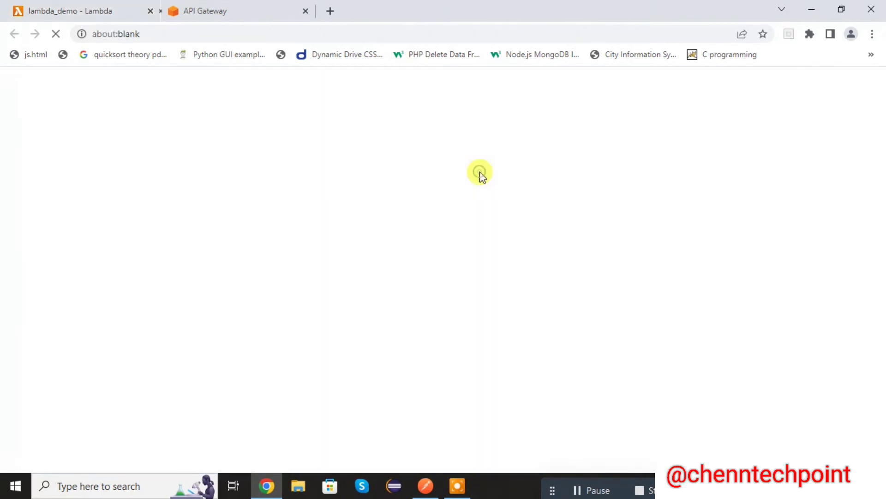
scroll(861, 277, "down", 3)
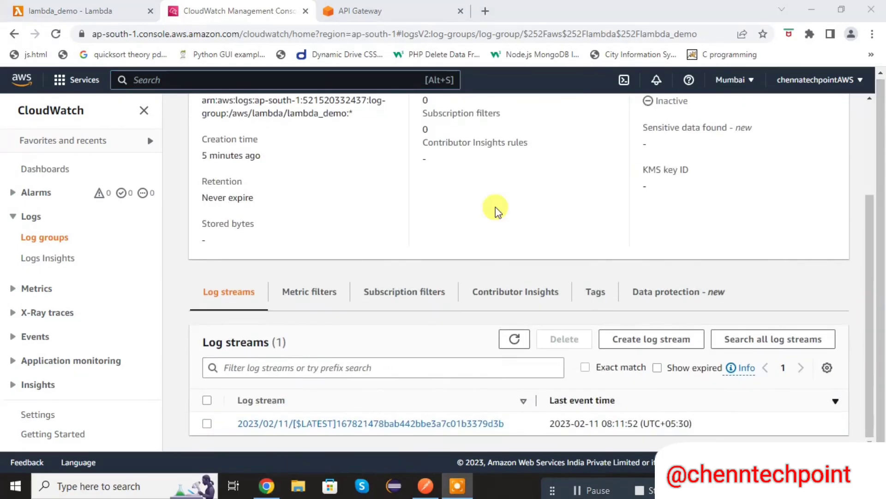
left_click(273, 424)
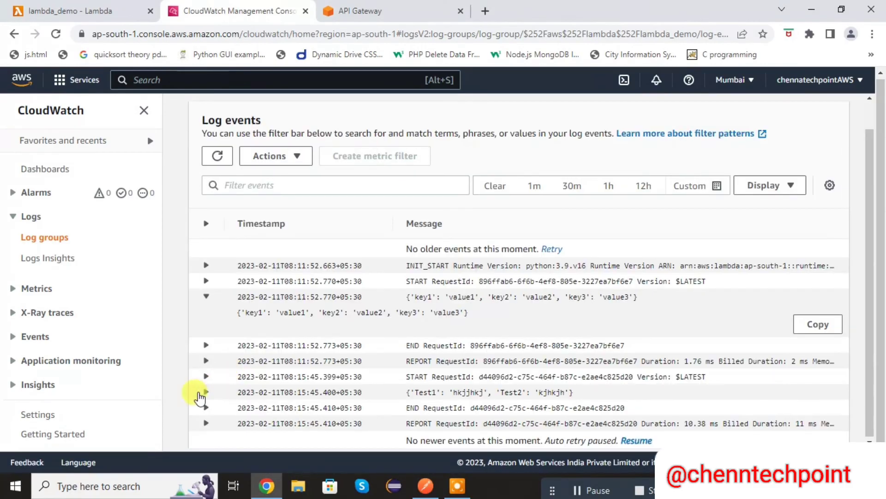
- Expand the log event containing Test1 and Test2 and examine the logged request payload
left_click(205, 393)
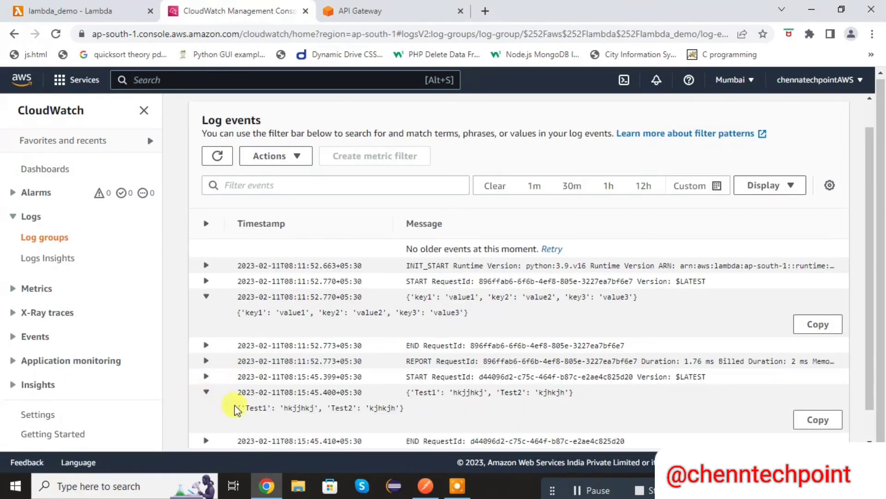
left_click_drag(239, 404, 421, 417)
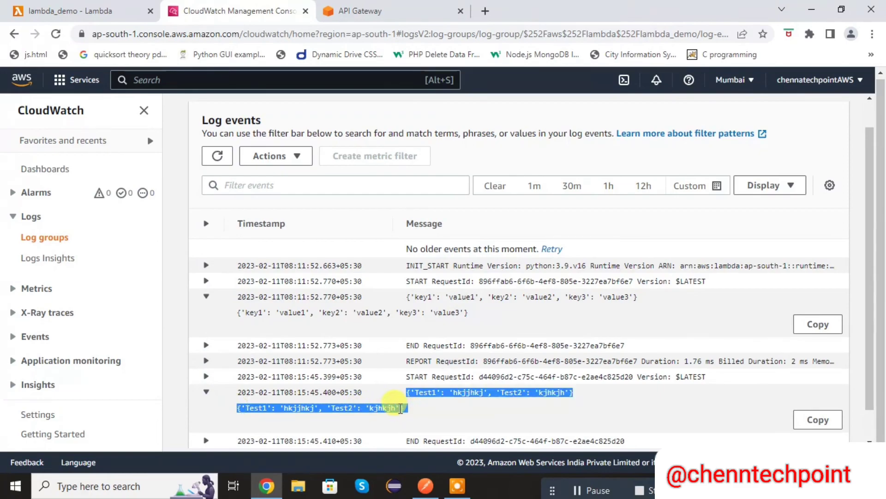
left_click(400, 410)
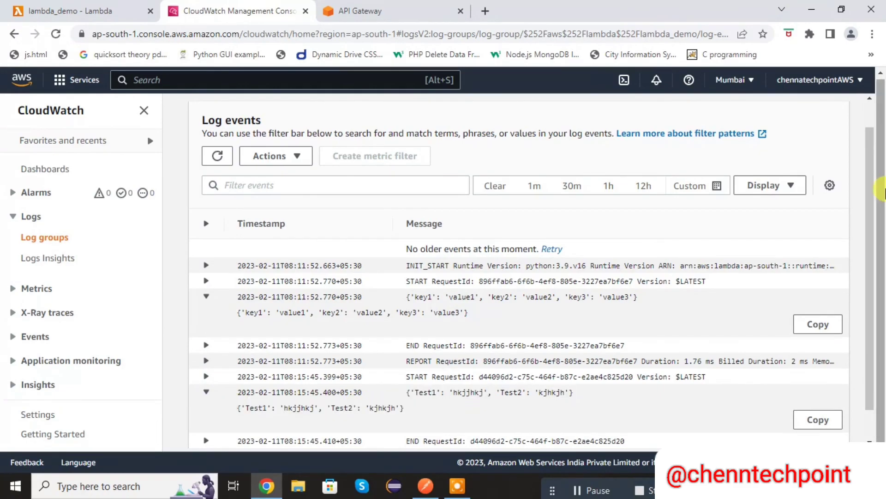